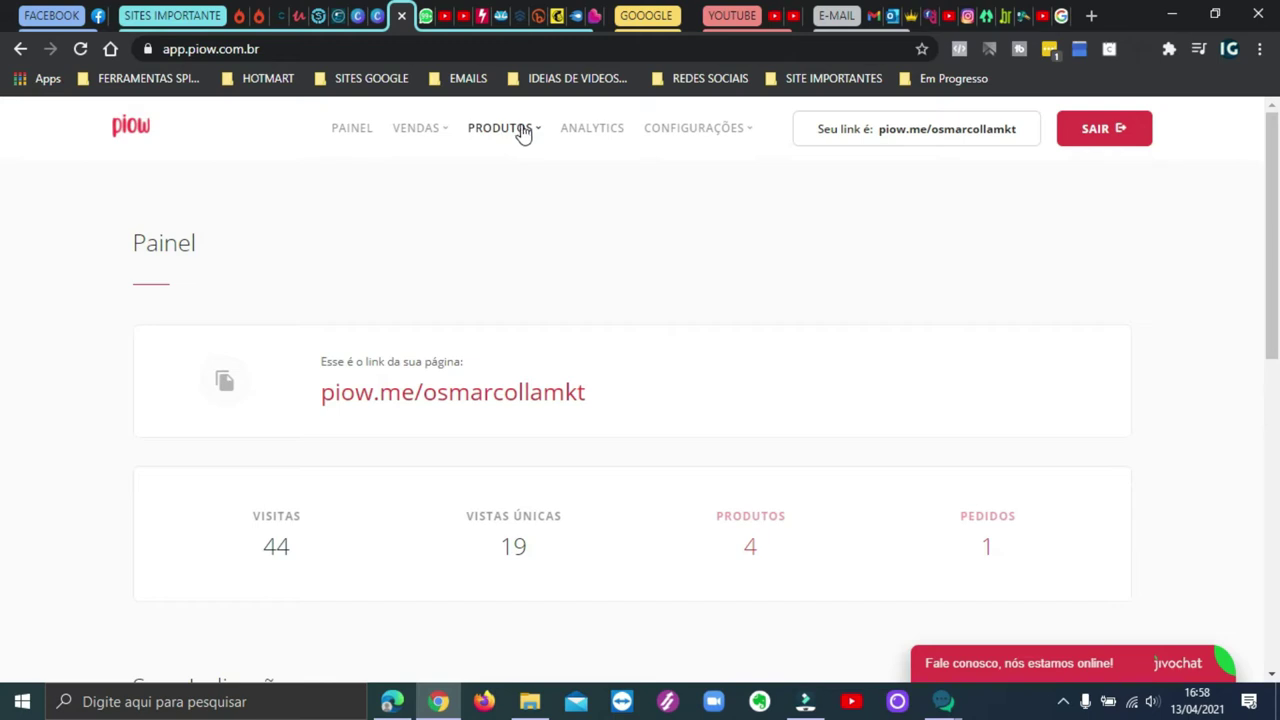
- Open the store's product list and review the registered products with their categories and prices
{"action": "left_click", "coordinate": [519, 134]}
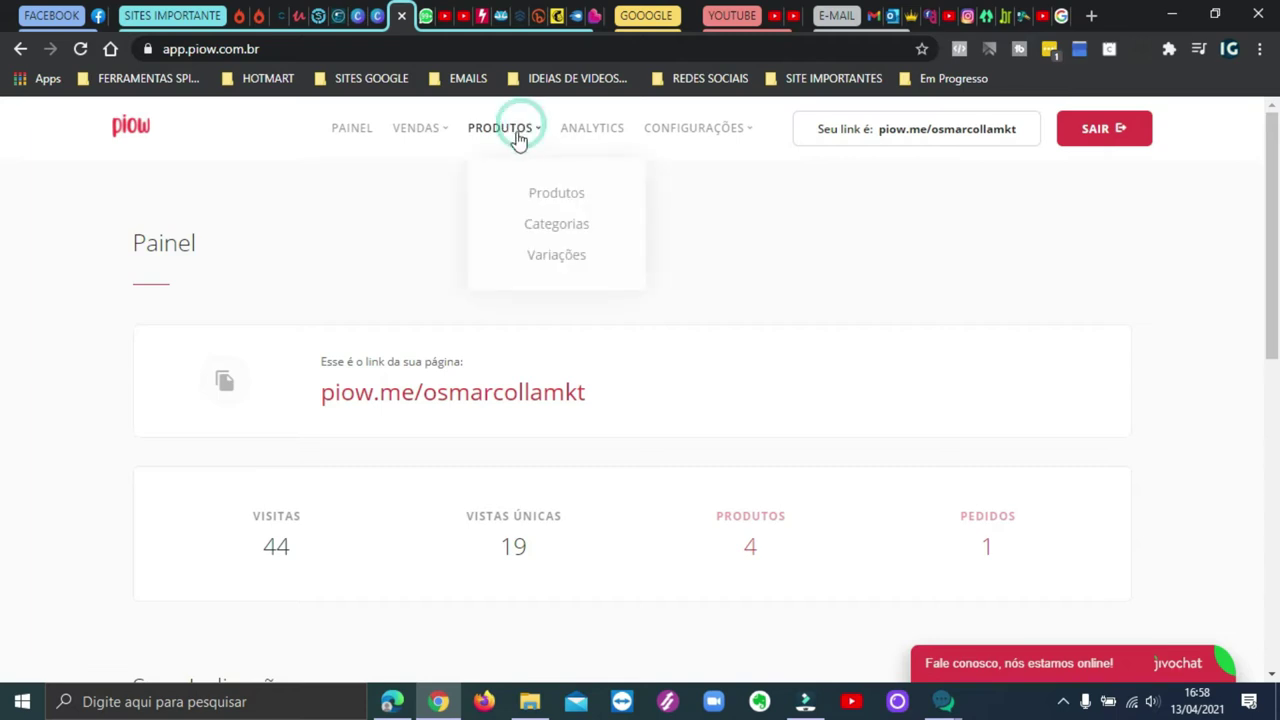
{"action": "left_click", "coordinate": [567, 197]}
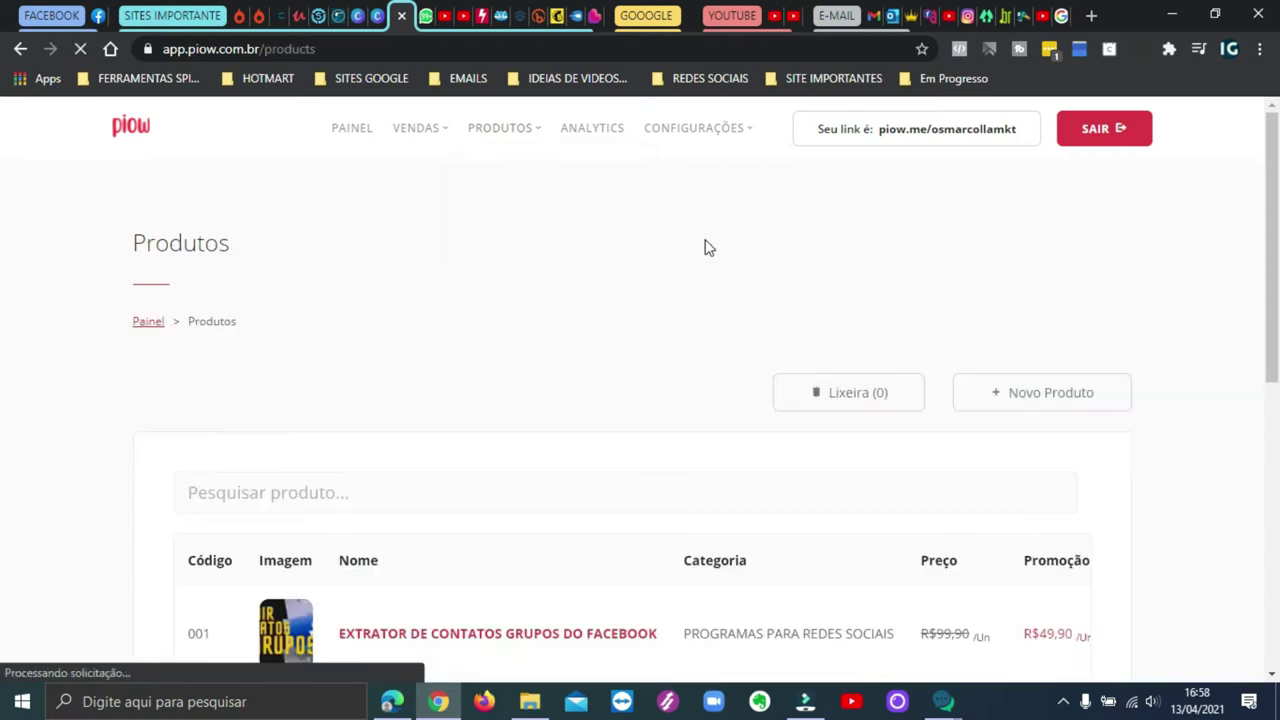
{"action": "scroll", "coordinate": [705, 250], "scroll_direction": "down", "scroll_amount": 3}
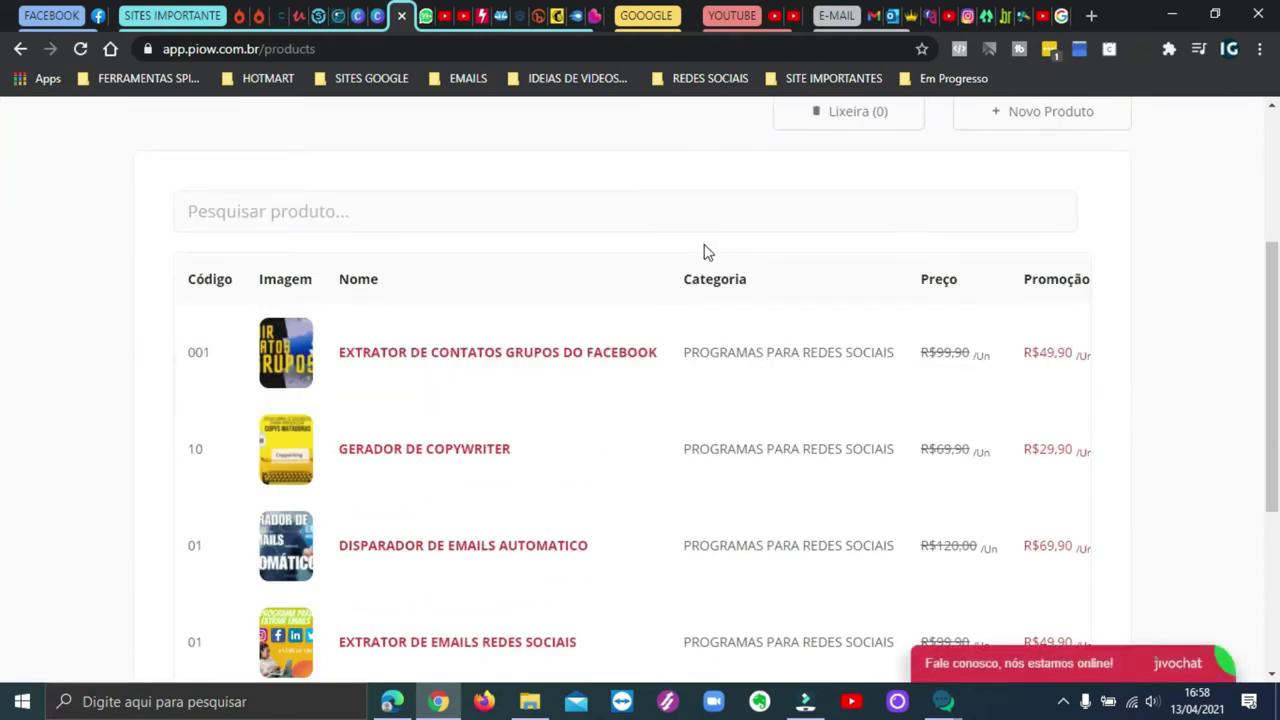
{"action": "scroll", "coordinate": [595, 300], "scroll_direction": "down", "scroll_amount": 1}
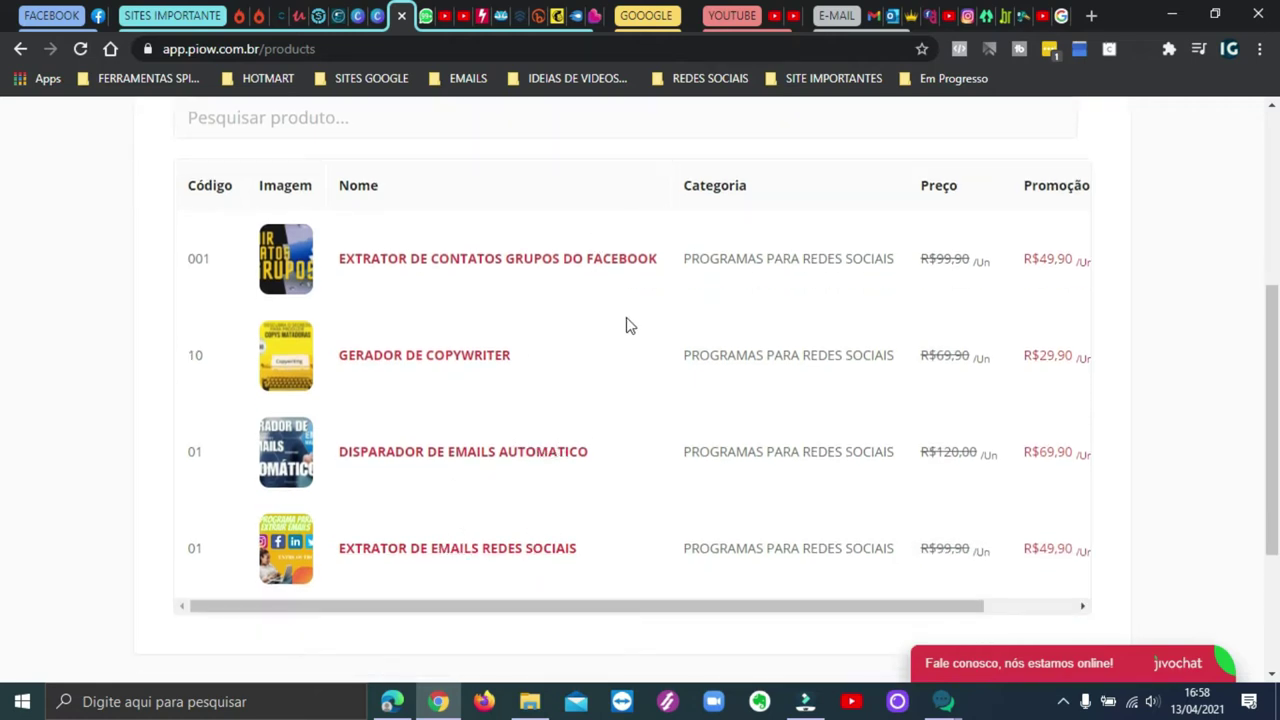
{"action": "scroll", "coordinate": [814, 354], "scroll_direction": "up", "scroll_amount": 4}
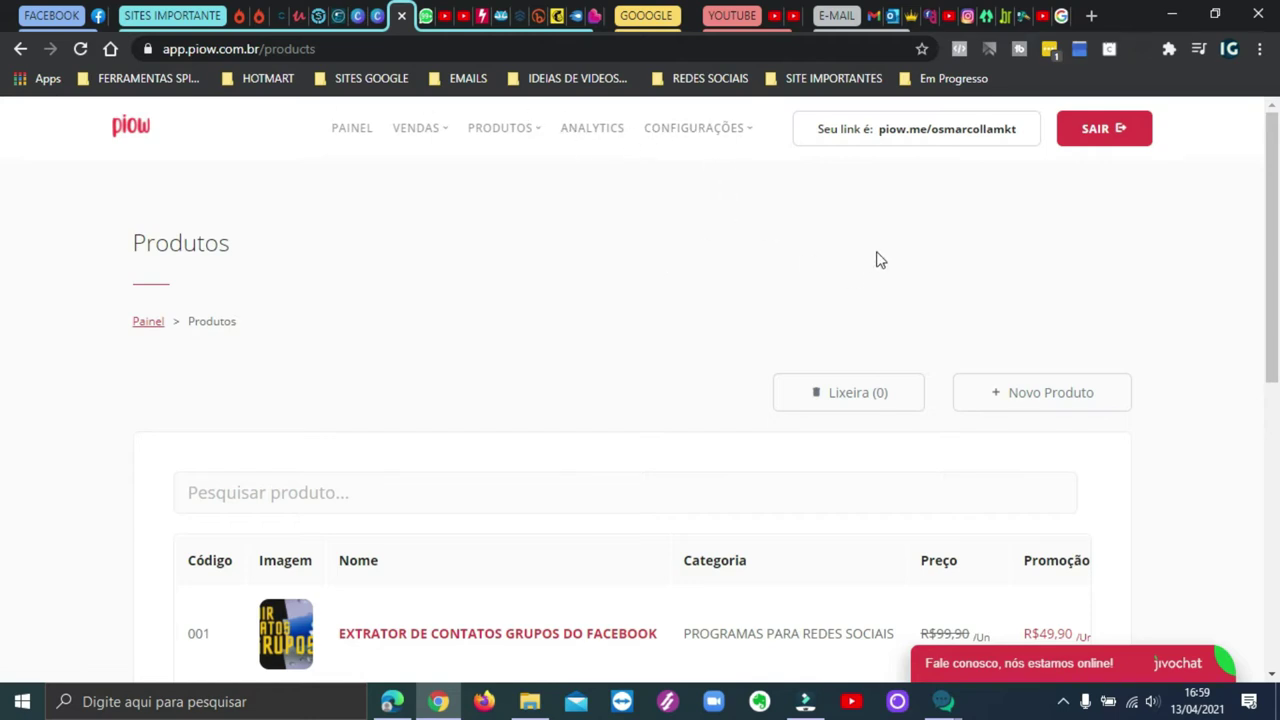
- Open the sales channels settings (Canais de Vendas) and copy the Instagram Shopping XML feed URL
{"action": "left_click", "coordinate": [743, 133]}
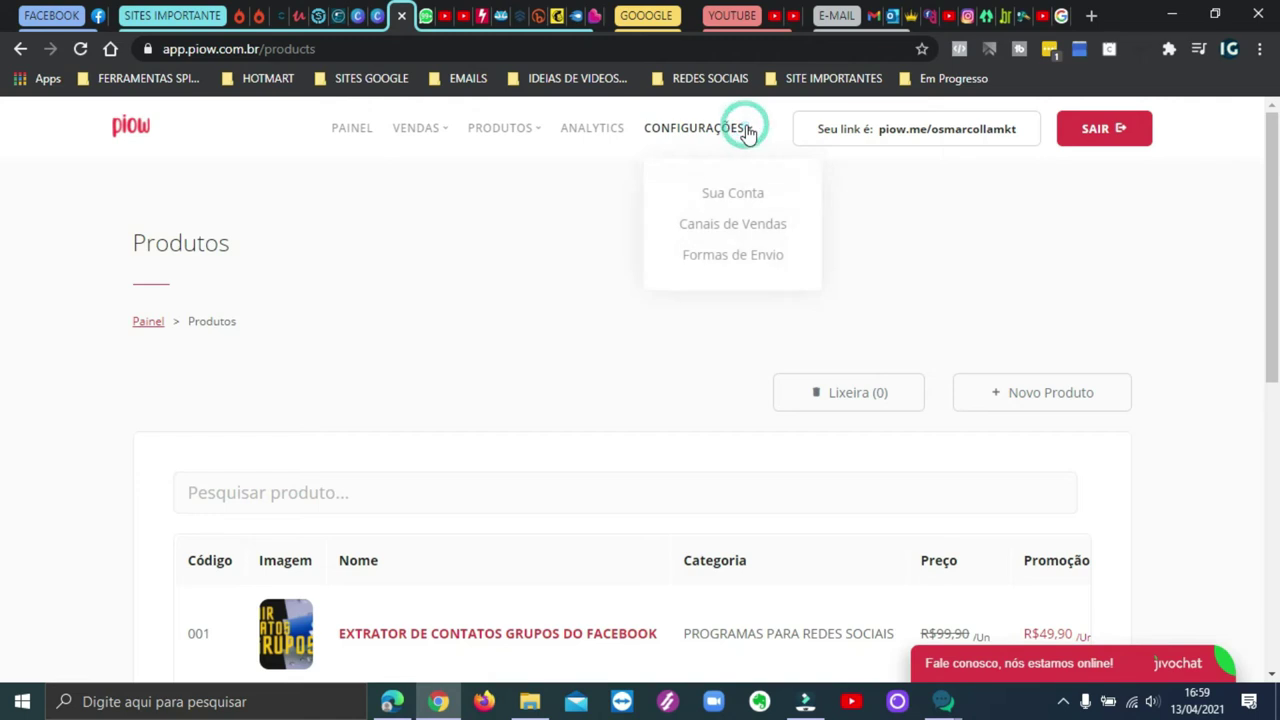
{"action": "left_click", "coordinate": [769, 226]}
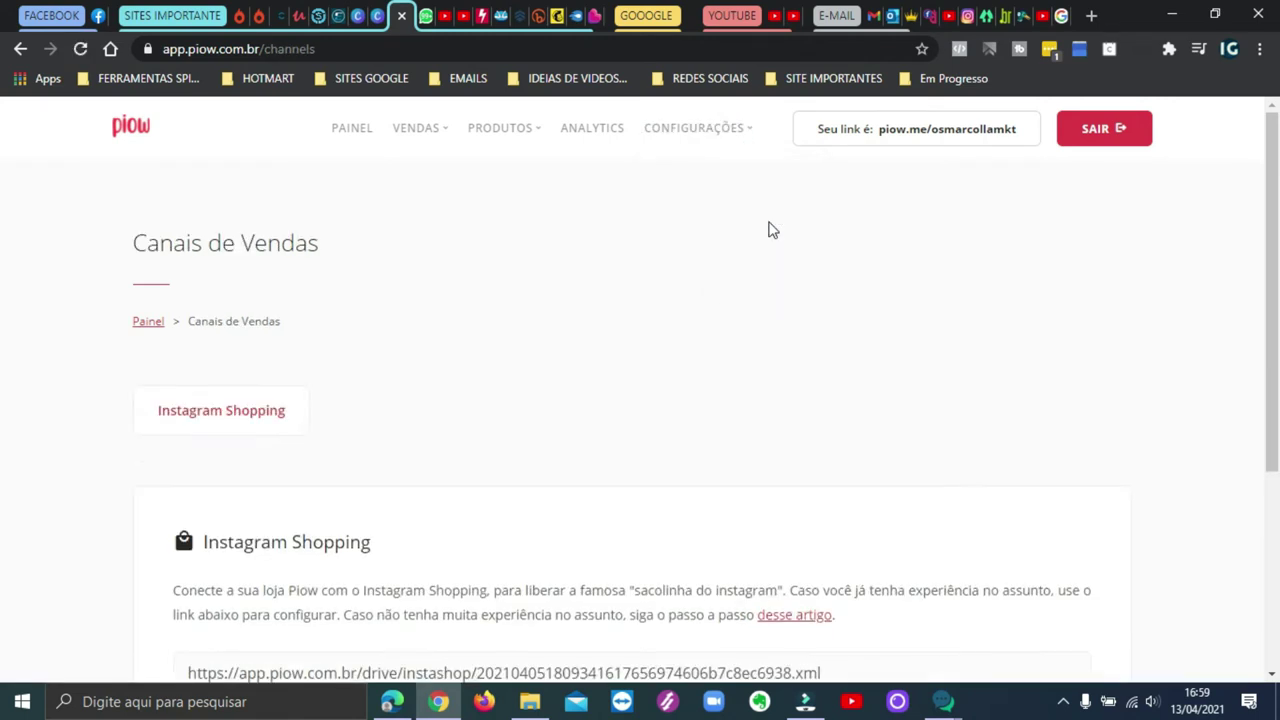
{"action": "scroll", "coordinate": [769, 229], "scroll_direction": "down", "scroll_amount": 2}
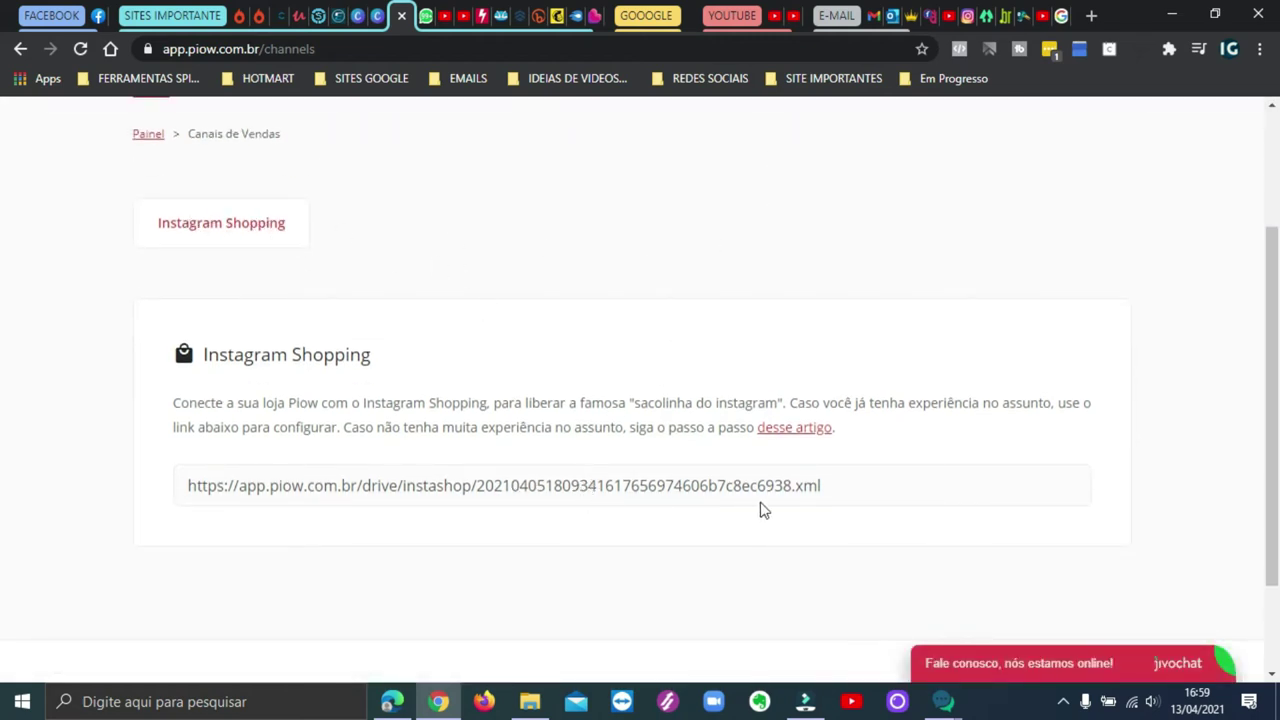
{"action": "left_click", "coordinate": [187, 484]}
{"action": "left_click_drag", "start_coordinate": [253, 496], "coordinate": [836, 504]}
{"action": "key", "text": "ctrl+c"}
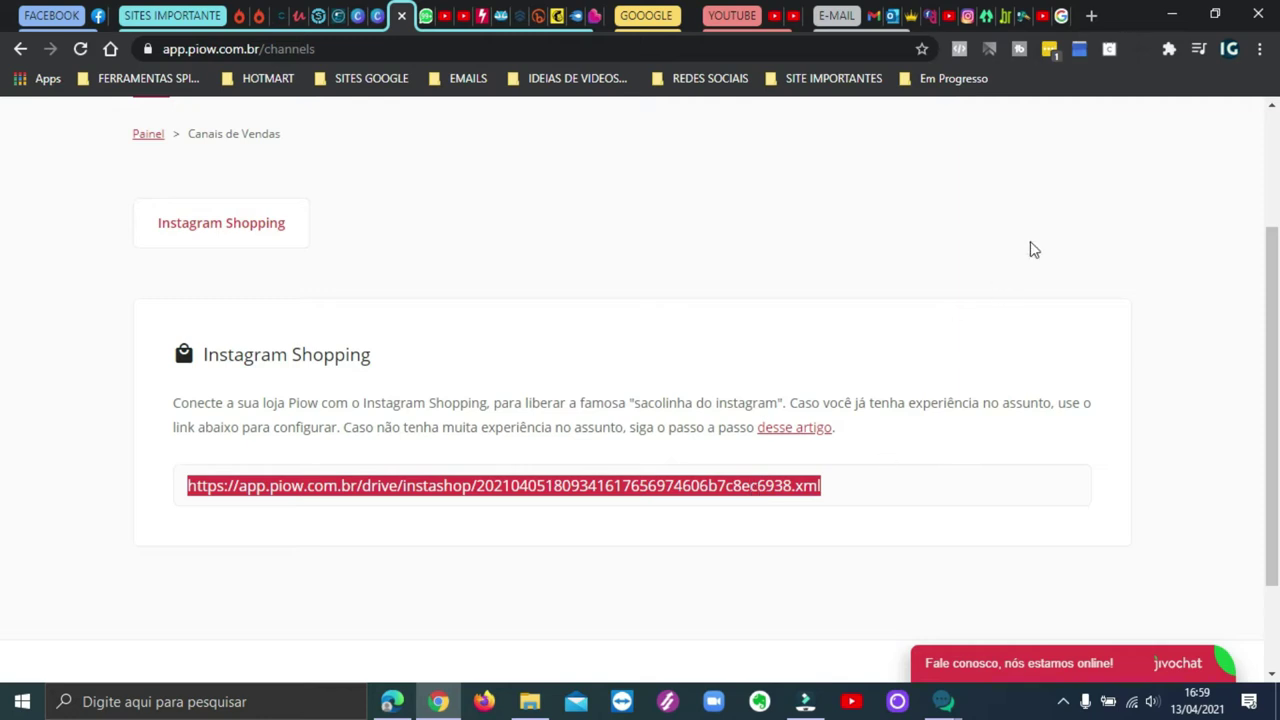
- Switch to Facebook Commerce Manager in Edge, enter the copied XML feed URL for the bulk upload and proceed to the update schedule
{"action": "left_click", "coordinate": [392, 703]}
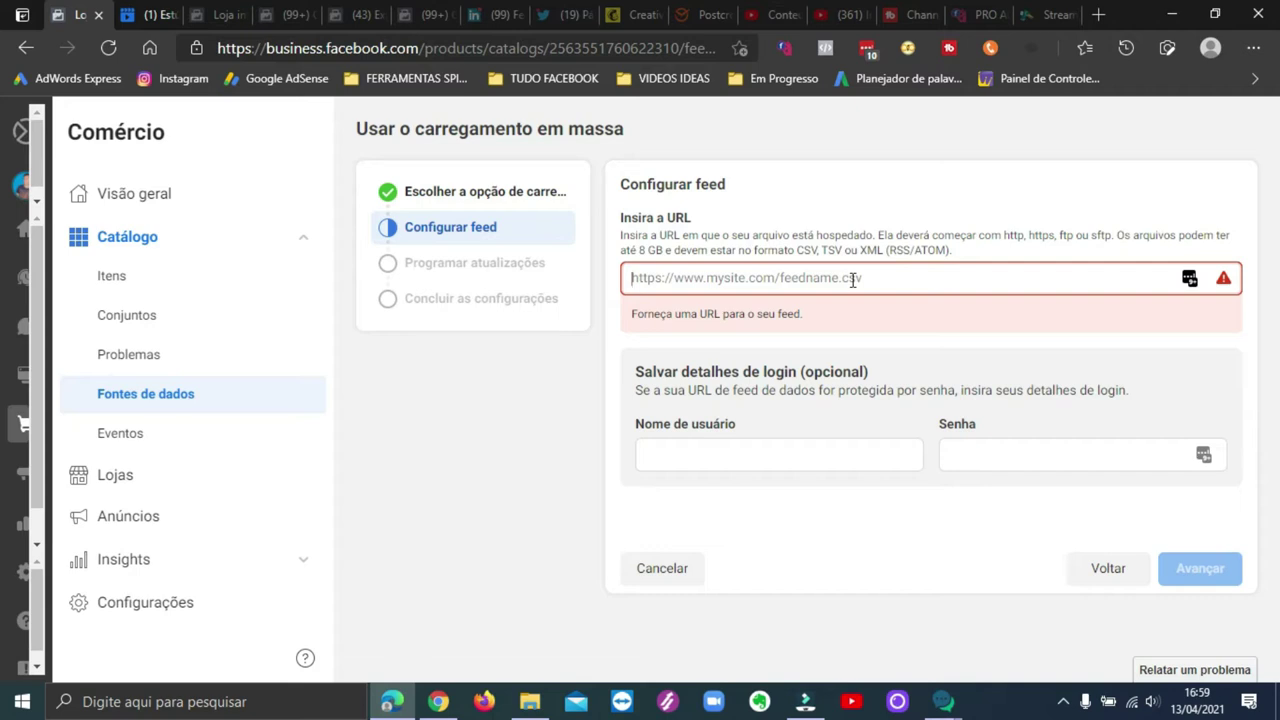
{"action": "key", "text": "ctrl+v"}
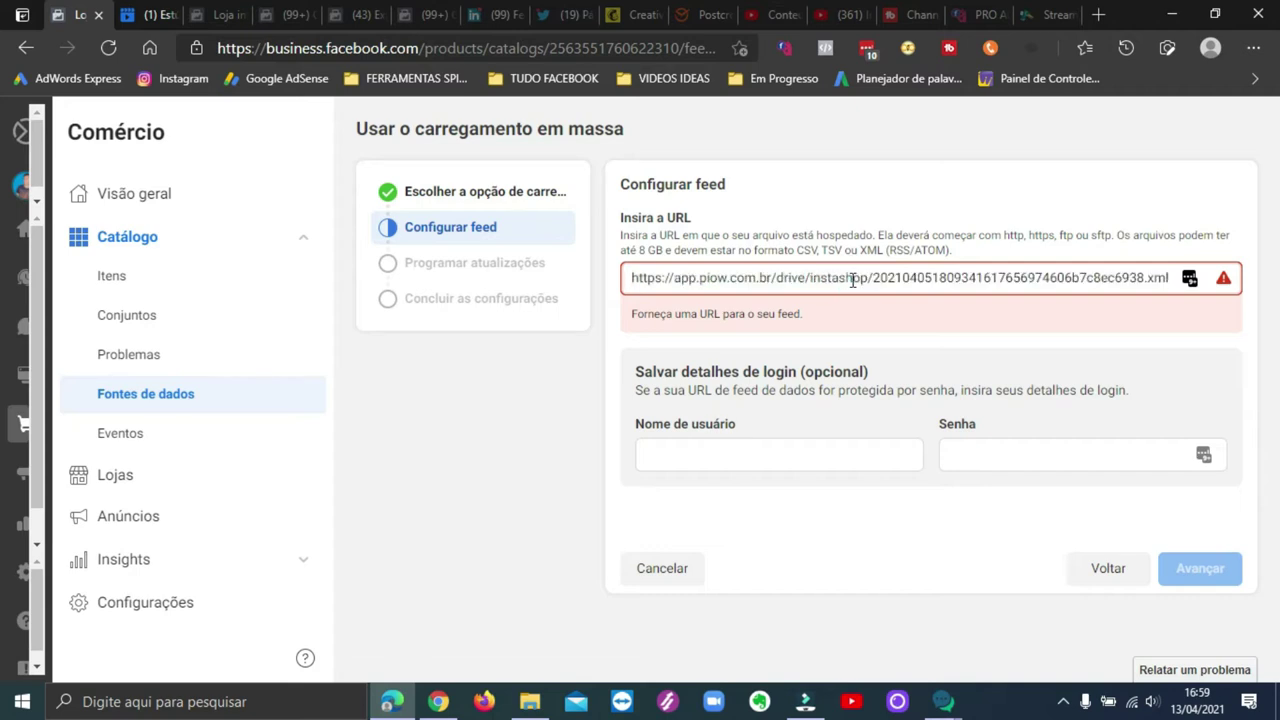
{"action": "left_click", "coordinate": [1206, 352]}
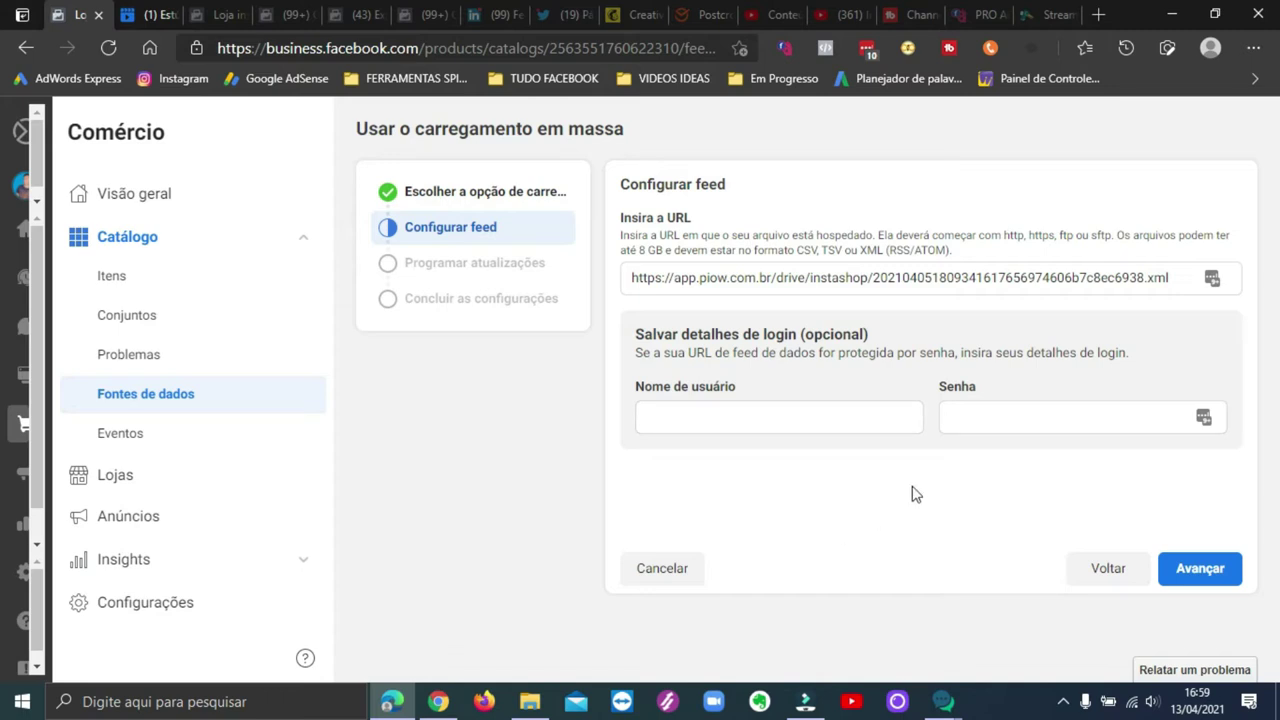
{"action": "left_click", "coordinate": [1212, 568]}
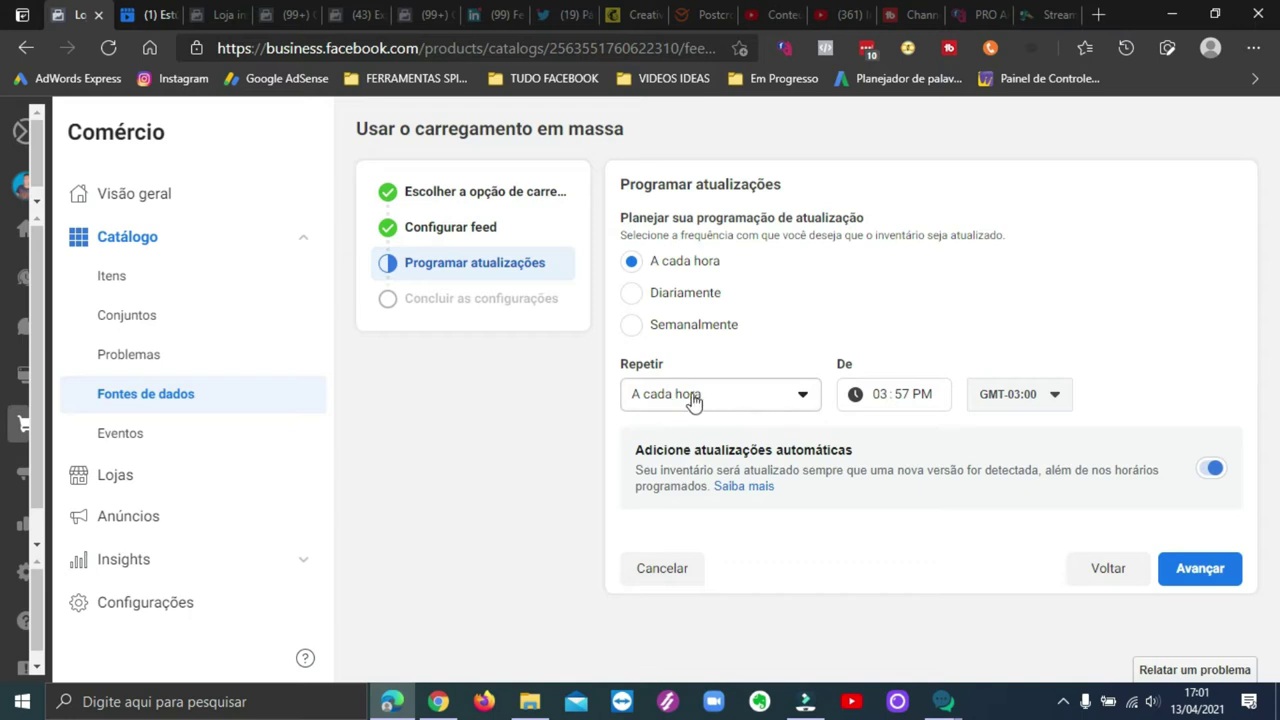
{"action": "left_click", "coordinate": [800, 396]}
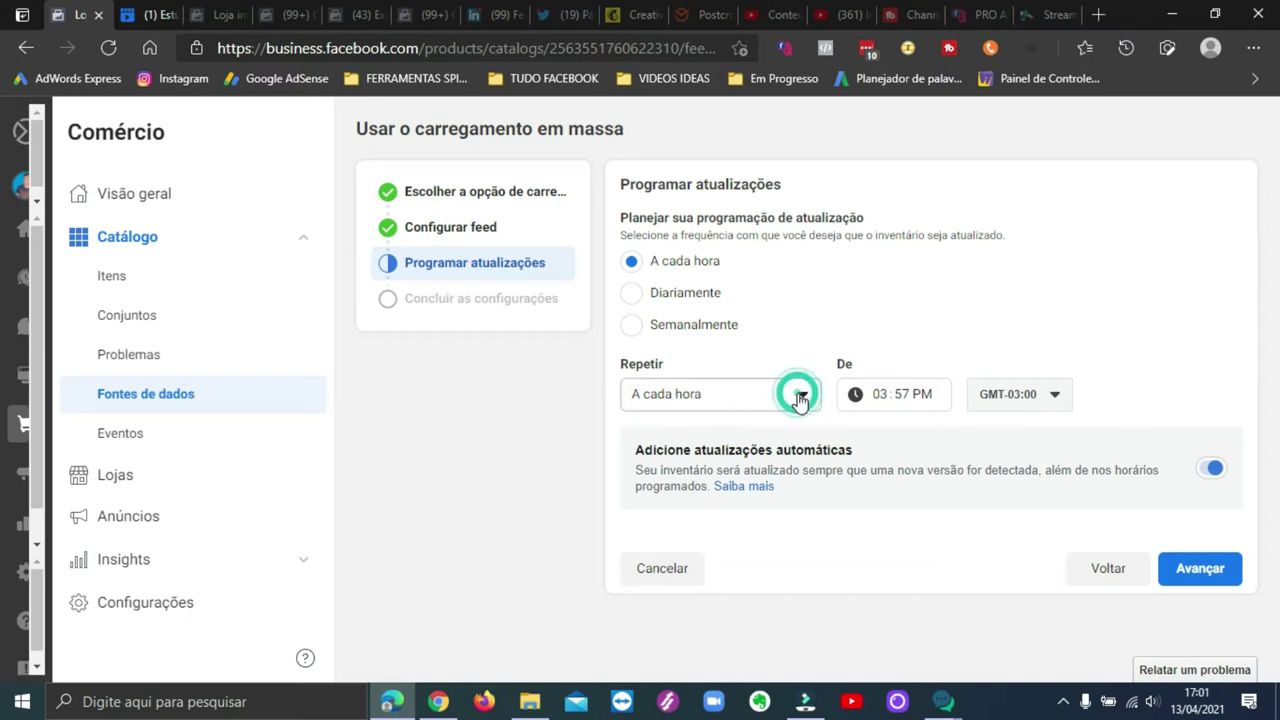
{"action": "left_click", "coordinate": [991, 305]}
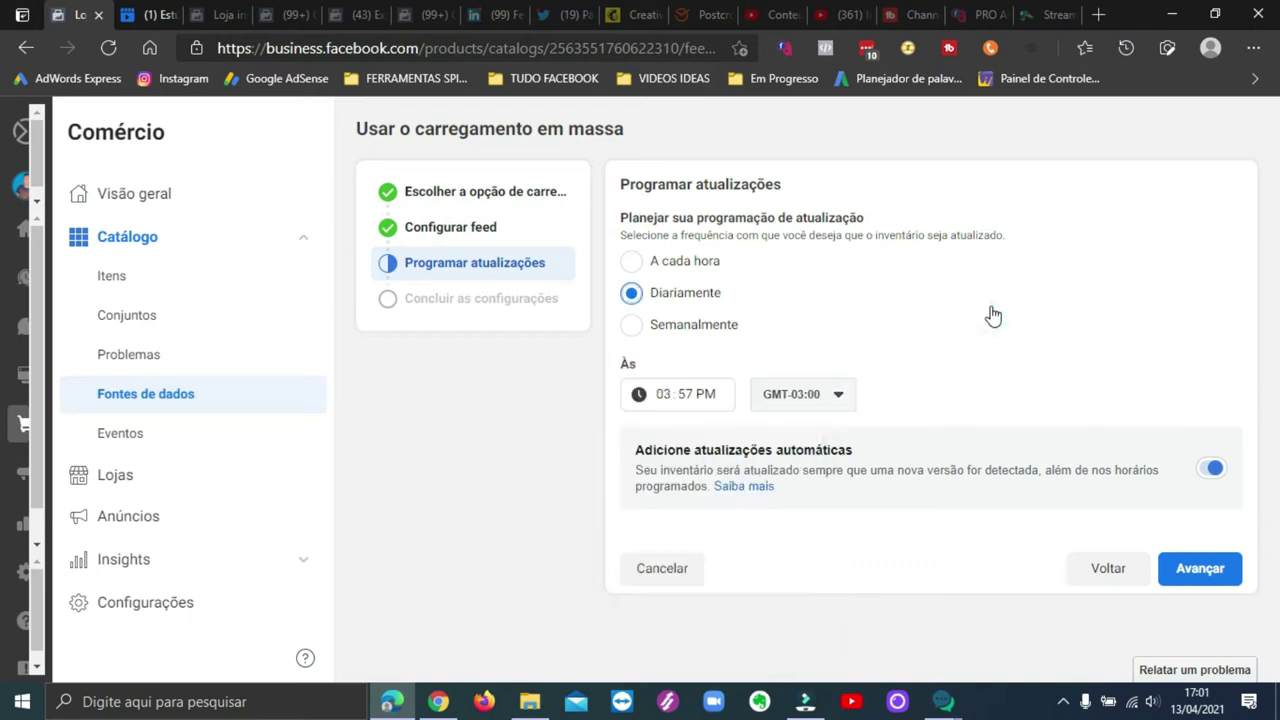
{"action": "left_click", "coordinate": [839, 397]}
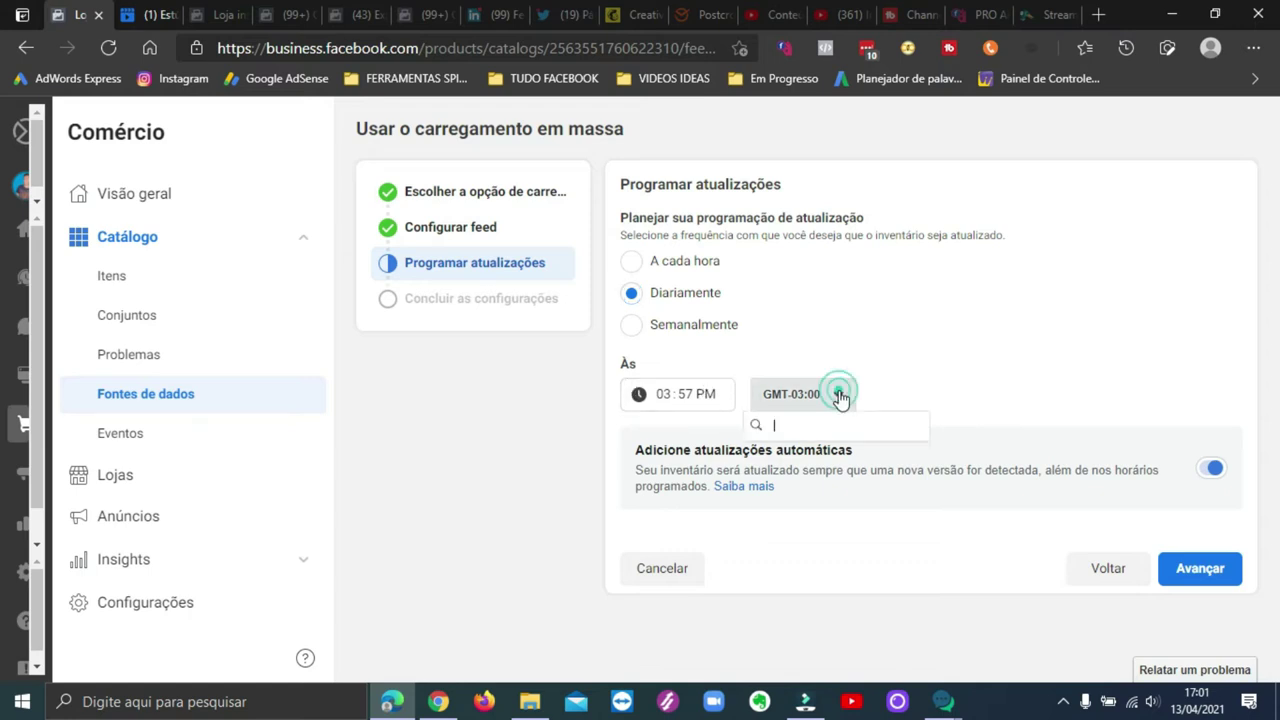
{"action": "left_click", "coordinate": [997, 366]}
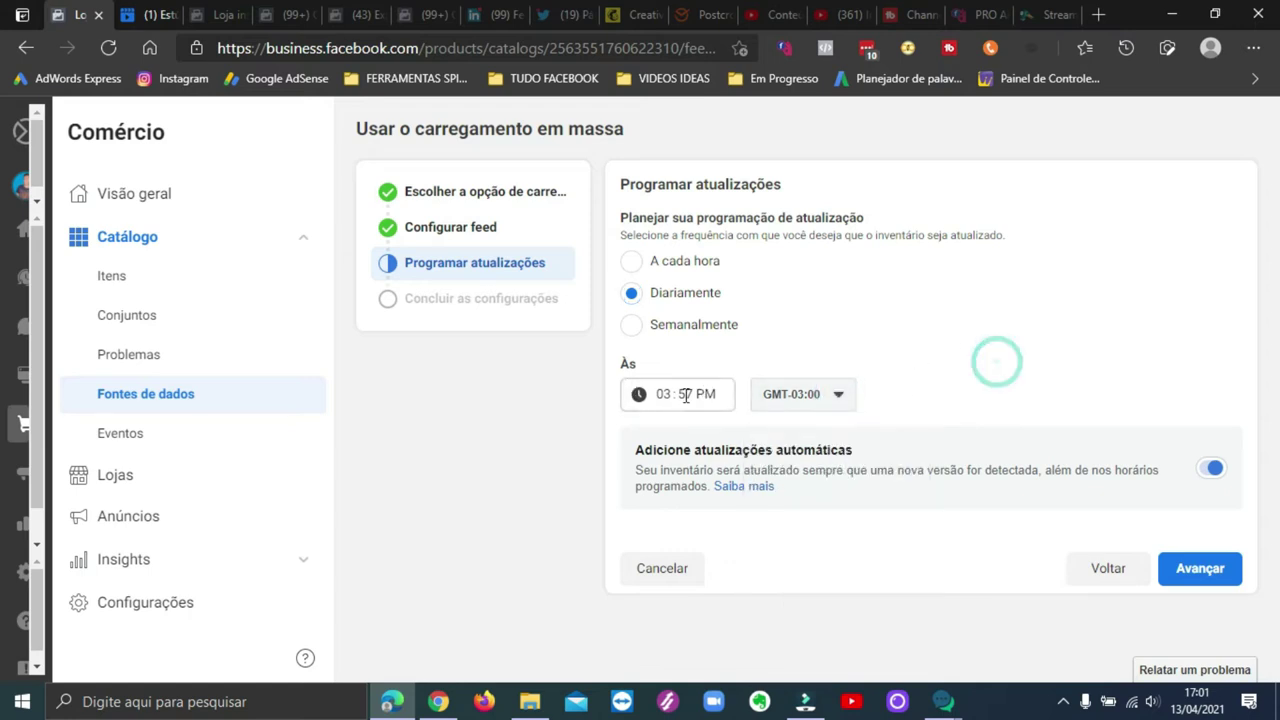
{"action": "left_click", "coordinate": [633, 261]}
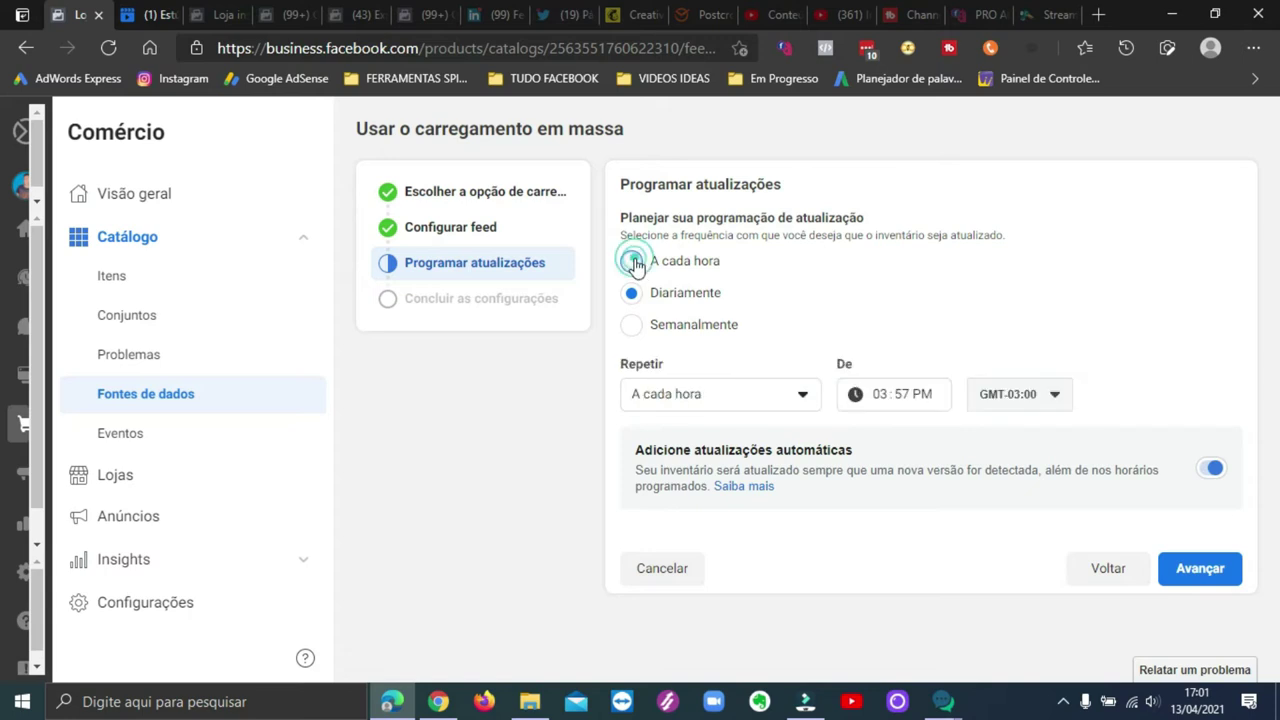
{"action": "left_click", "coordinate": [804, 396]}
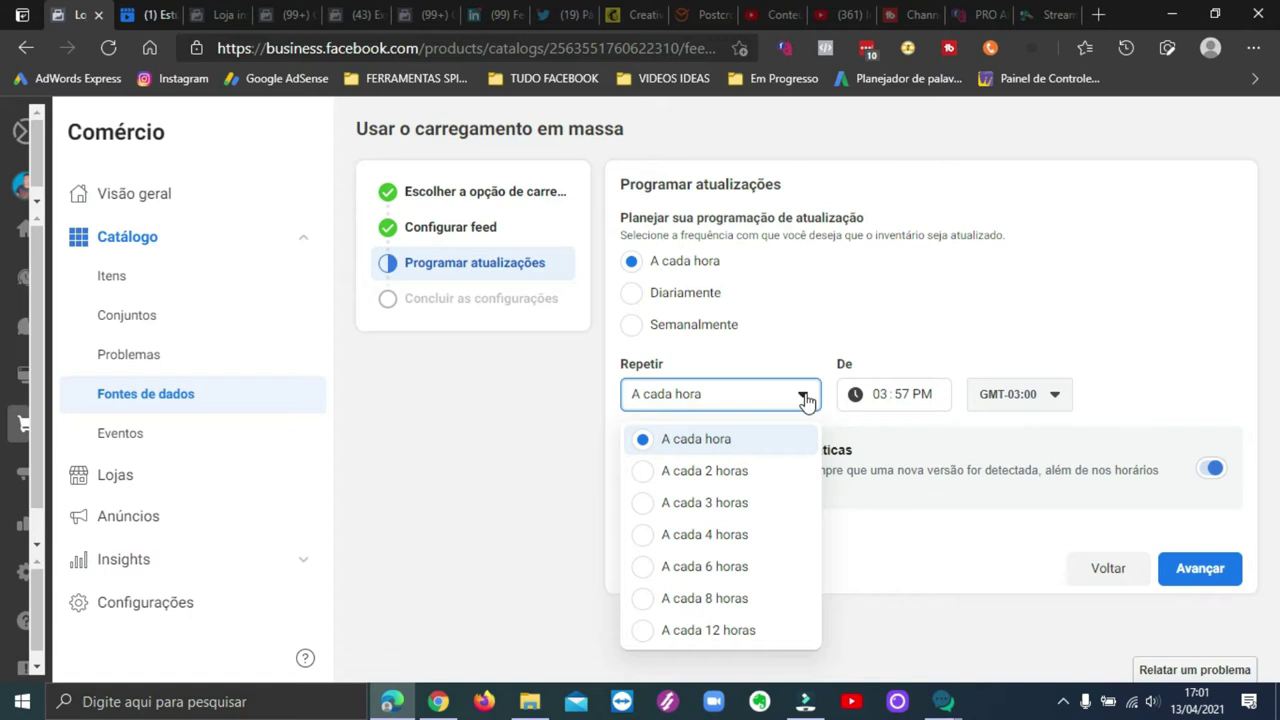
{"action": "left_click", "coordinate": [917, 305]}
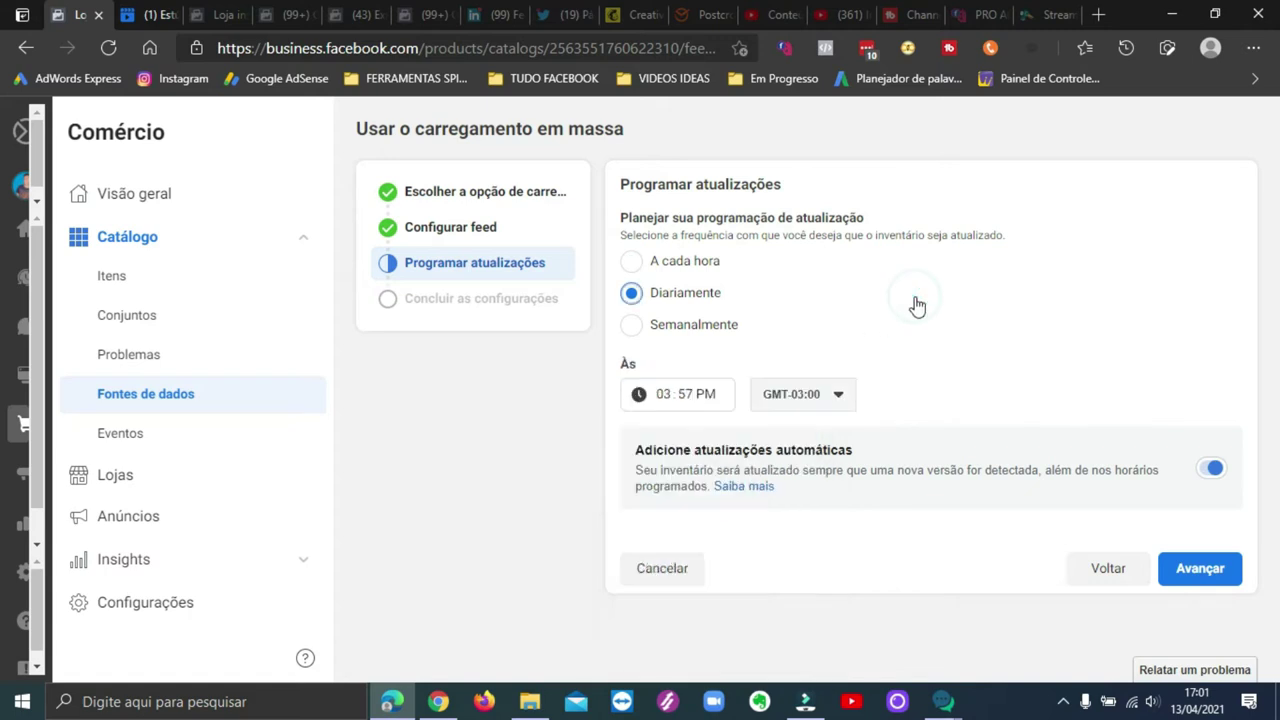
{"action": "left_click", "coordinate": [630, 261]}
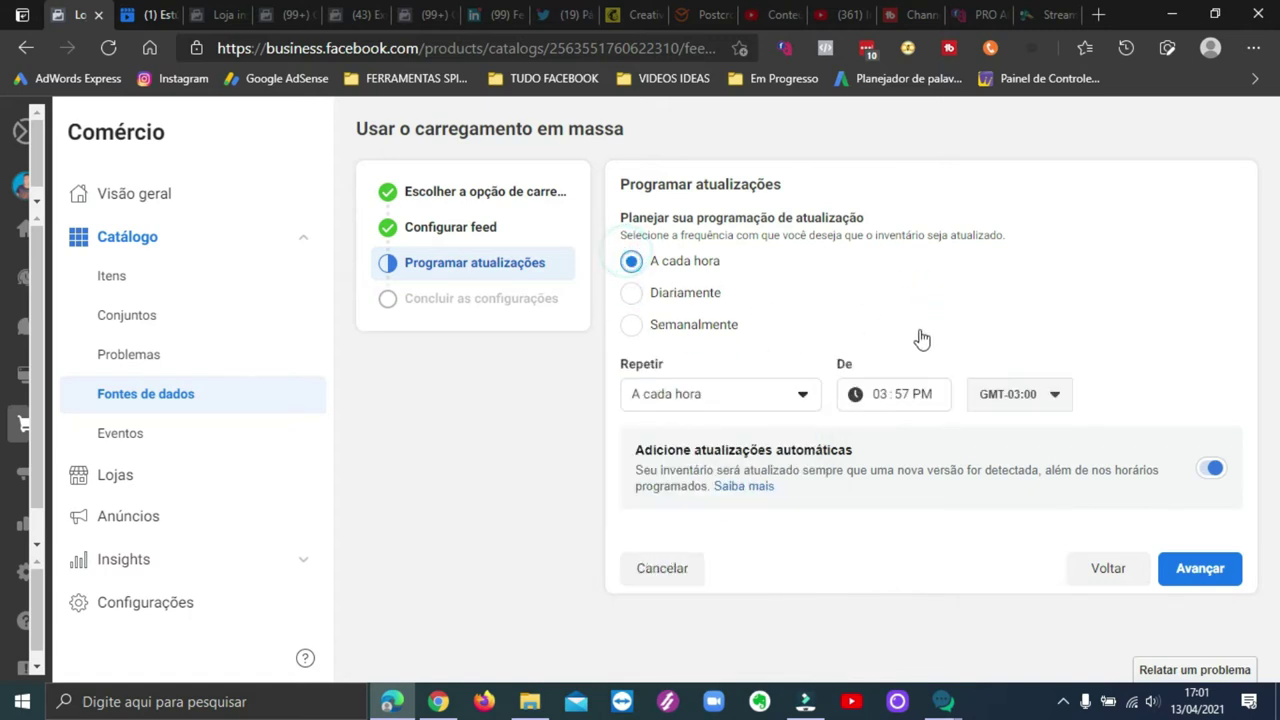
- Accept the hourly update schedule and set the data source's default currency to BRL – Real brasileiro
{"action": "left_click", "coordinate": [1200, 568]}
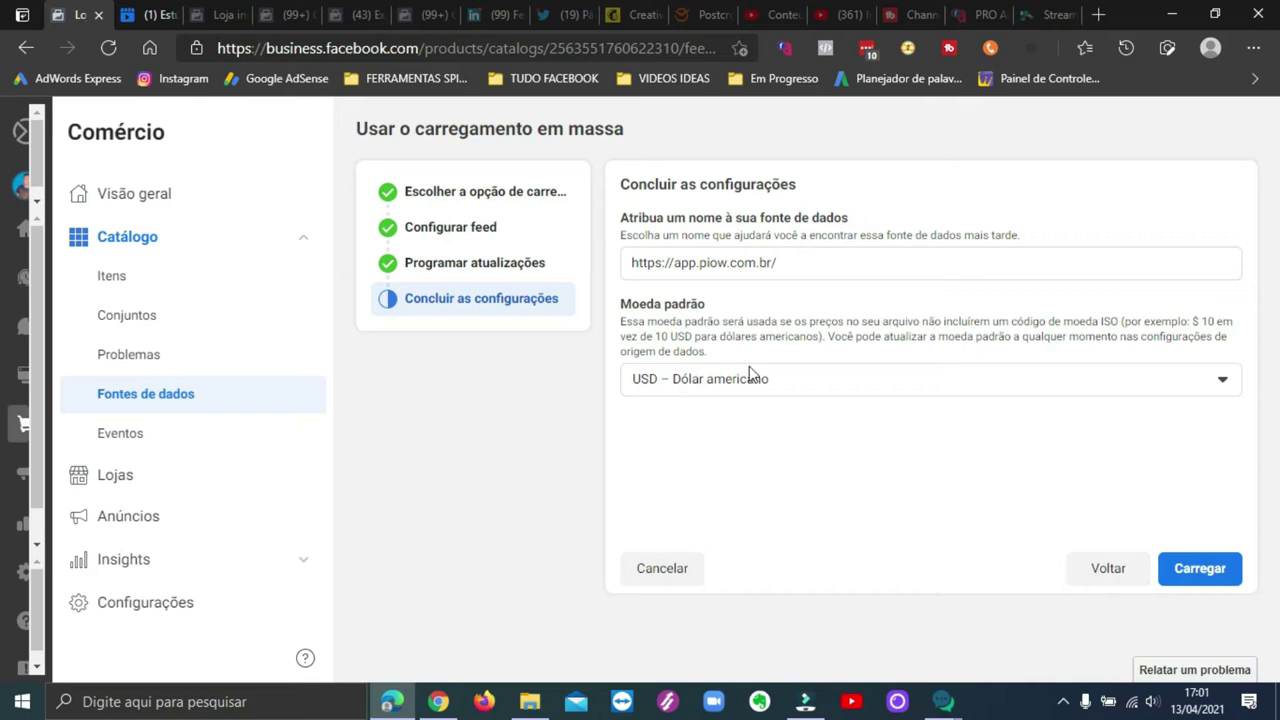
{"action": "left_click", "coordinate": [1222, 382]}
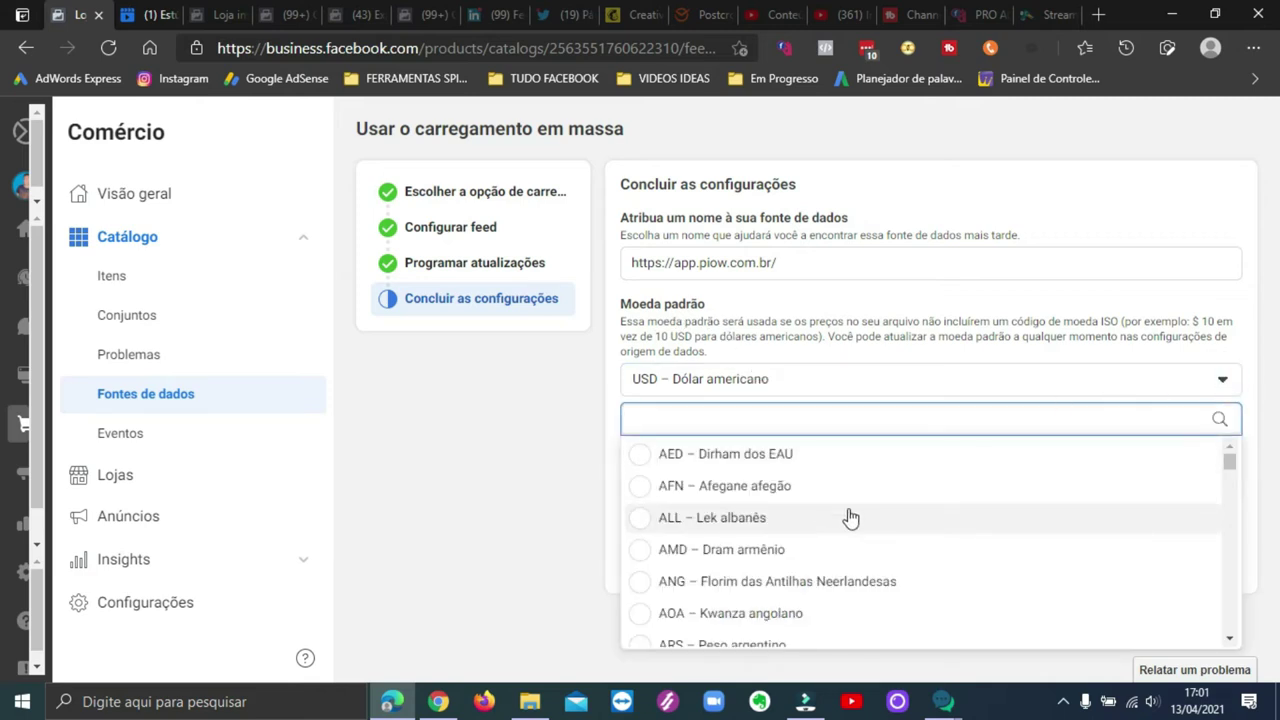
{"action": "scroll", "coordinate": [848, 517], "scroll_direction": "down", "scroll_amount": 2}
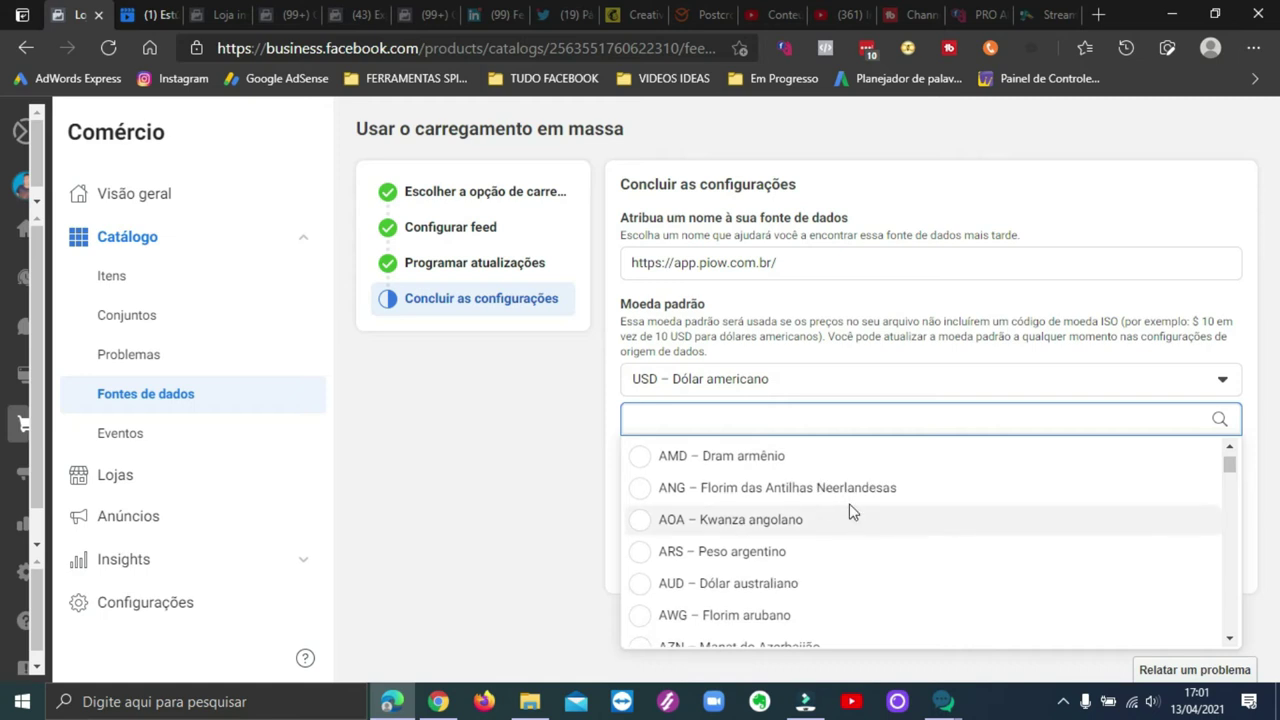
{"action": "type", "text": "BR"}
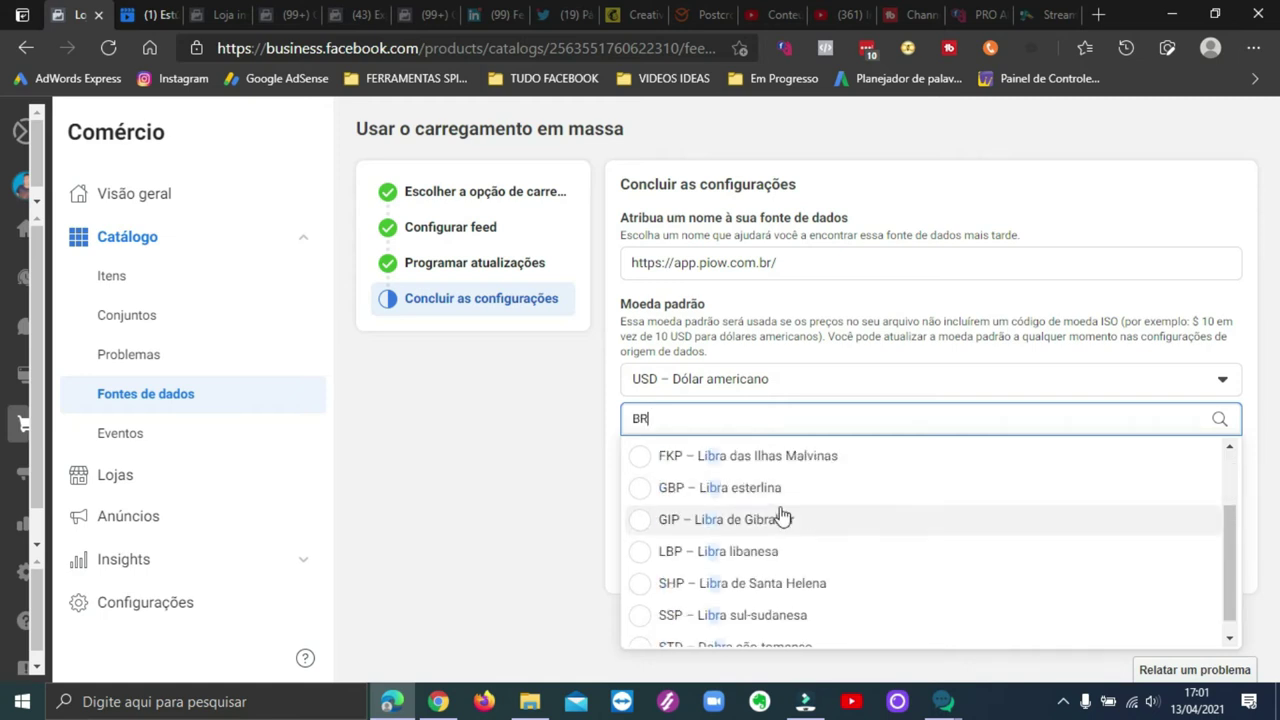
{"action": "scroll", "coordinate": [780, 514], "scroll_direction": "down", "scroll_amount": 1}
{"action": "scroll", "coordinate": [782, 513], "scroll_direction": "up", "scroll_amount": 1}
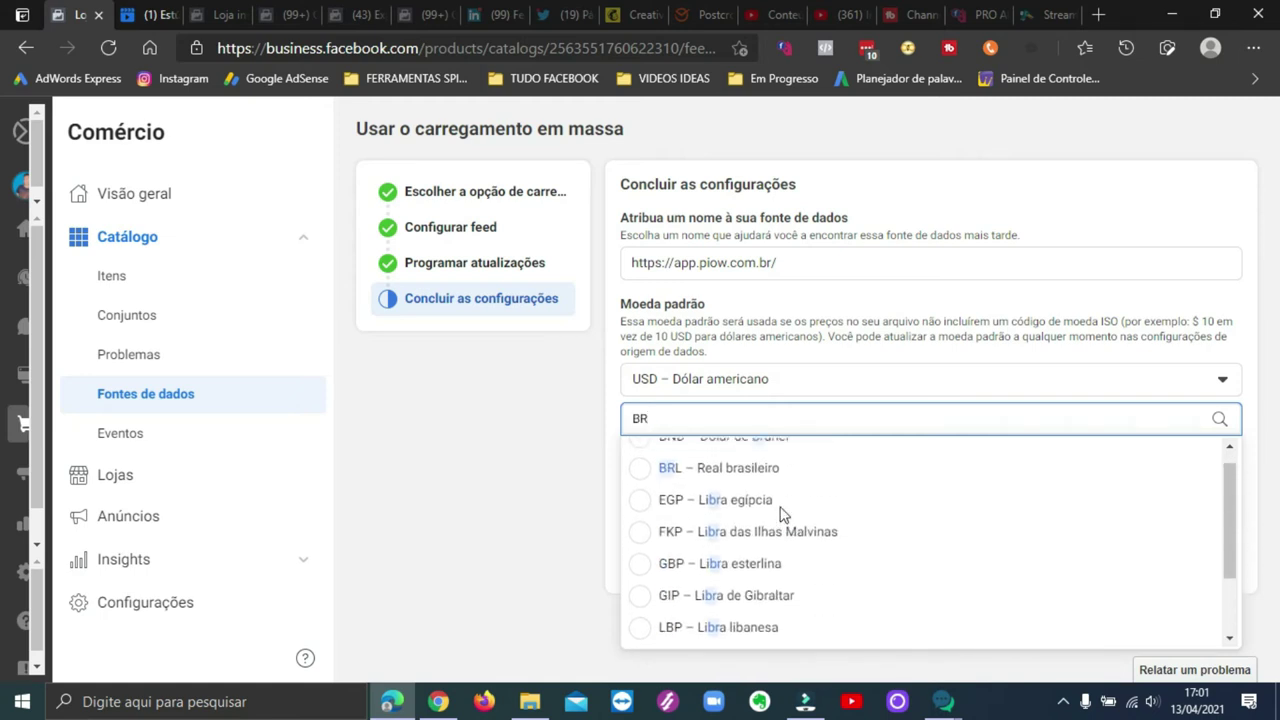
{"action": "left_click", "coordinate": [744, 468]}
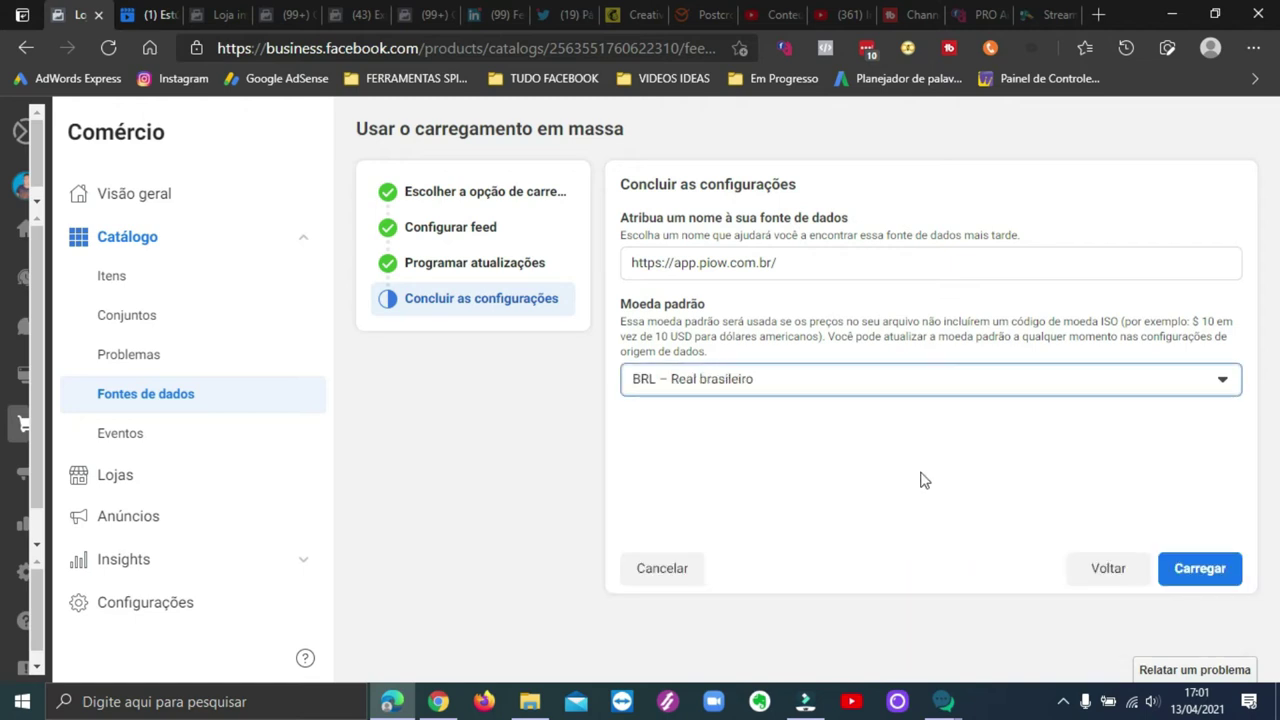
- Name the data source "Catalogo Piow" and upload the feed
{"action": "left_click", "coordinate": [789, 268]}
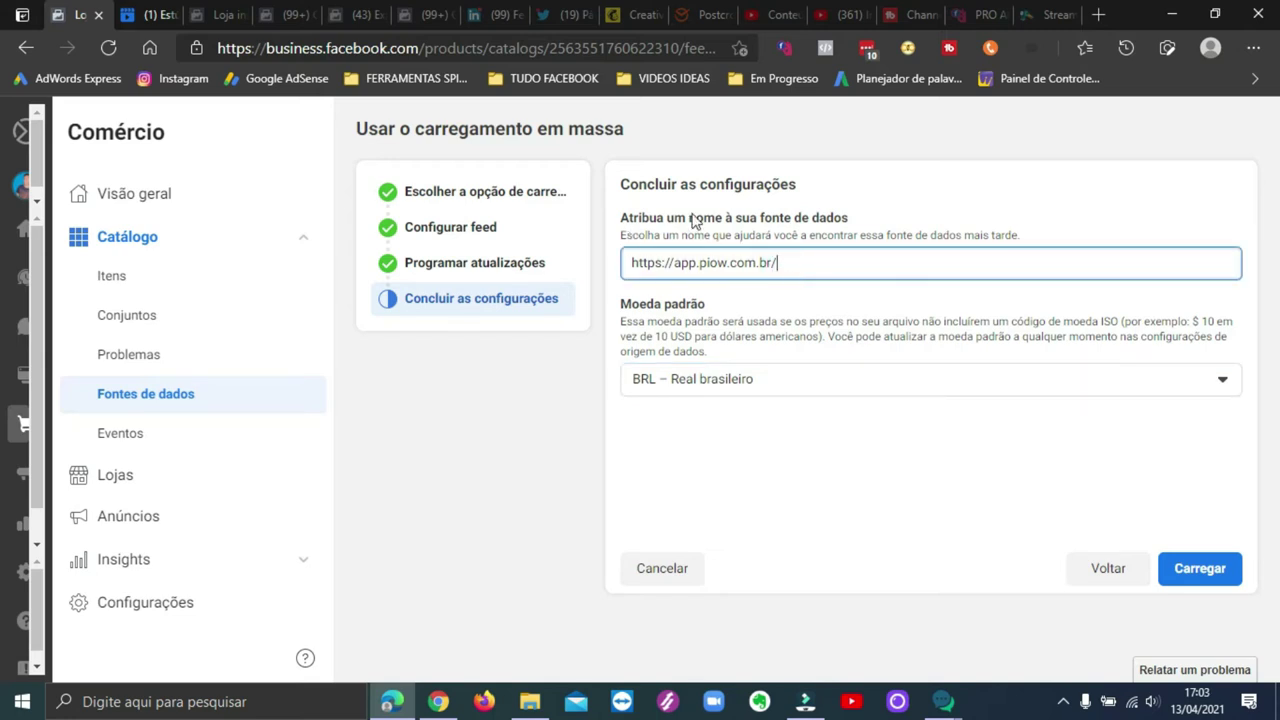
{"action": "left_click_drag", "start_coordinate": [789, 262], "coordinate": [537, 262]}
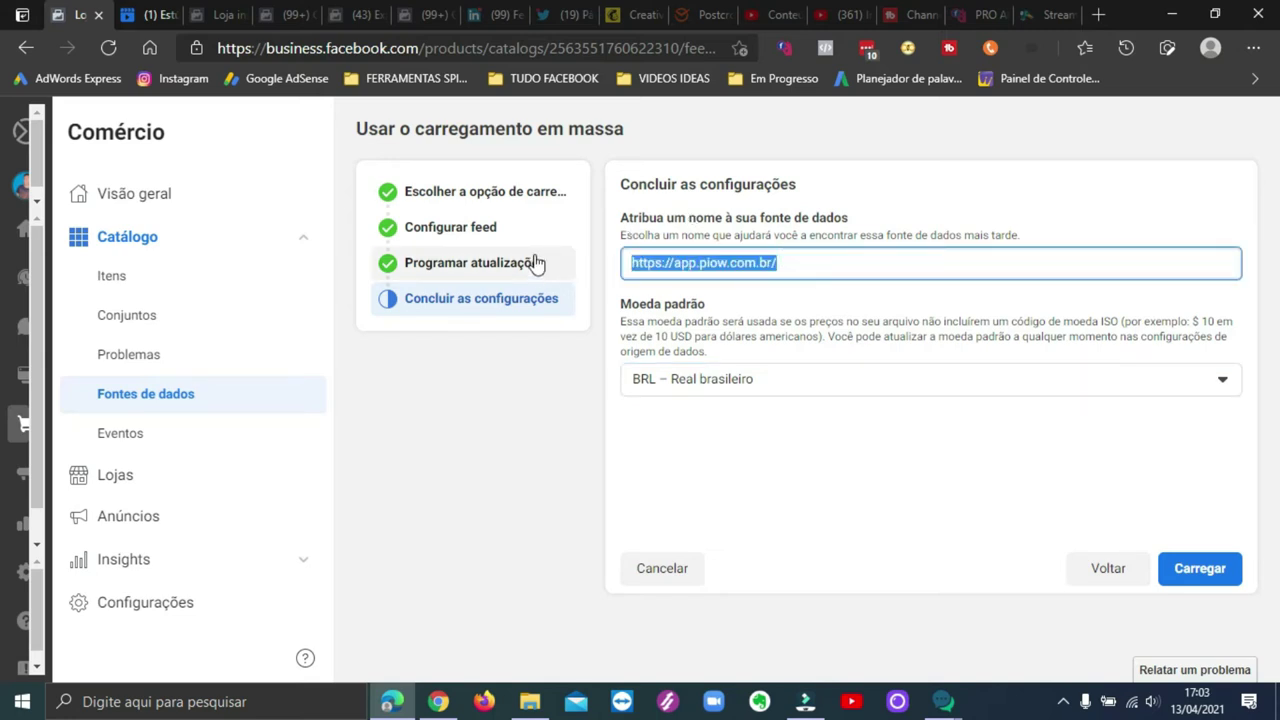
{"action": "type", "text": "c"}
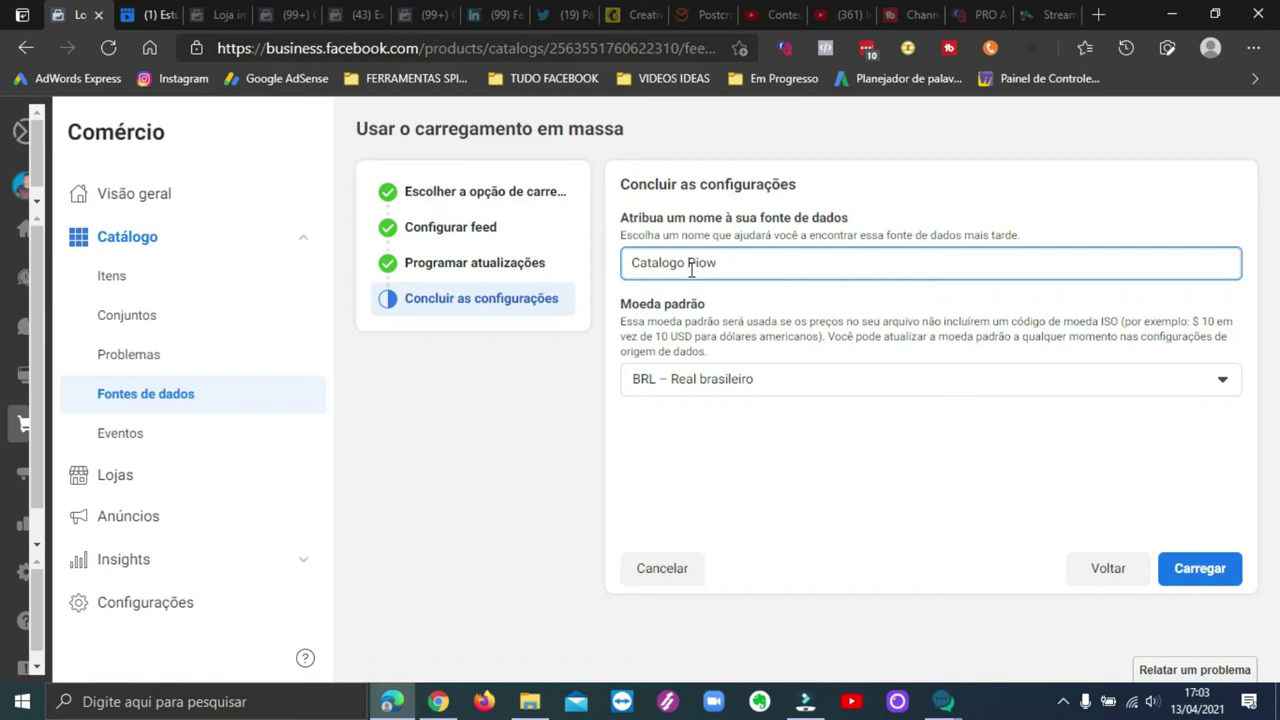
{"action": "left_click", "coordinate": [853, 290]}
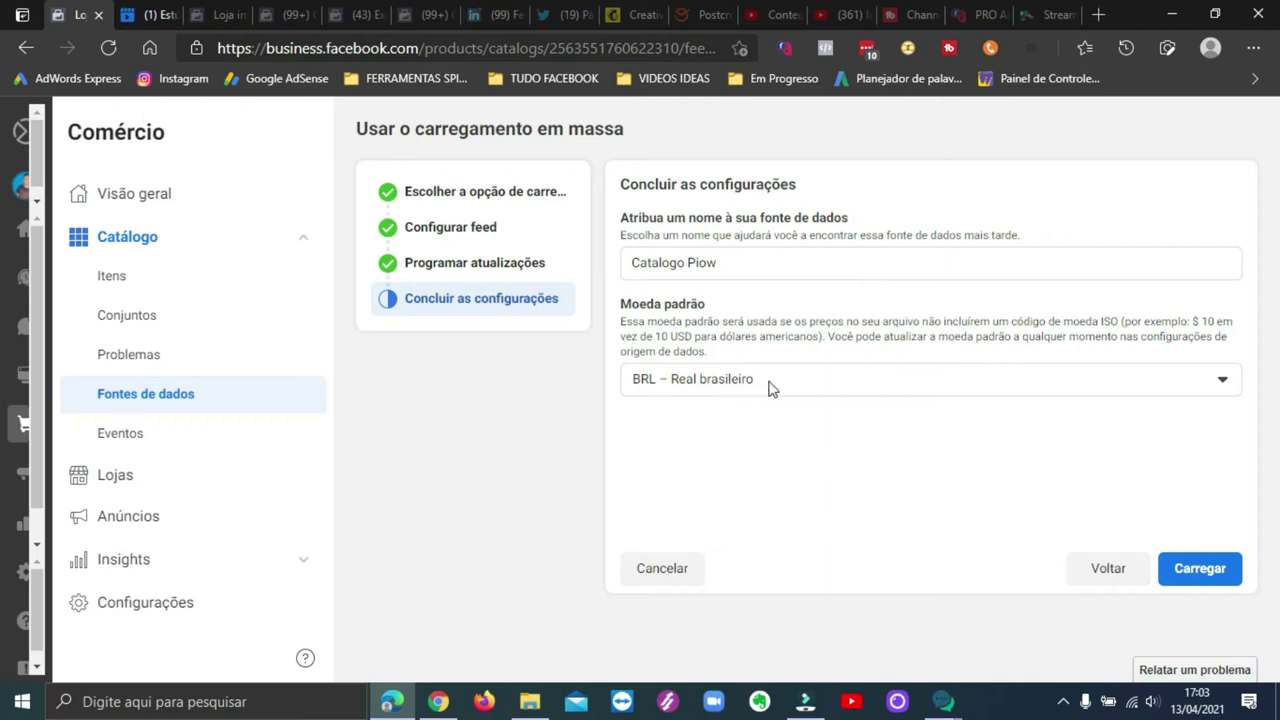
{"action": "left_click", "coordinate": [1210, 570]}
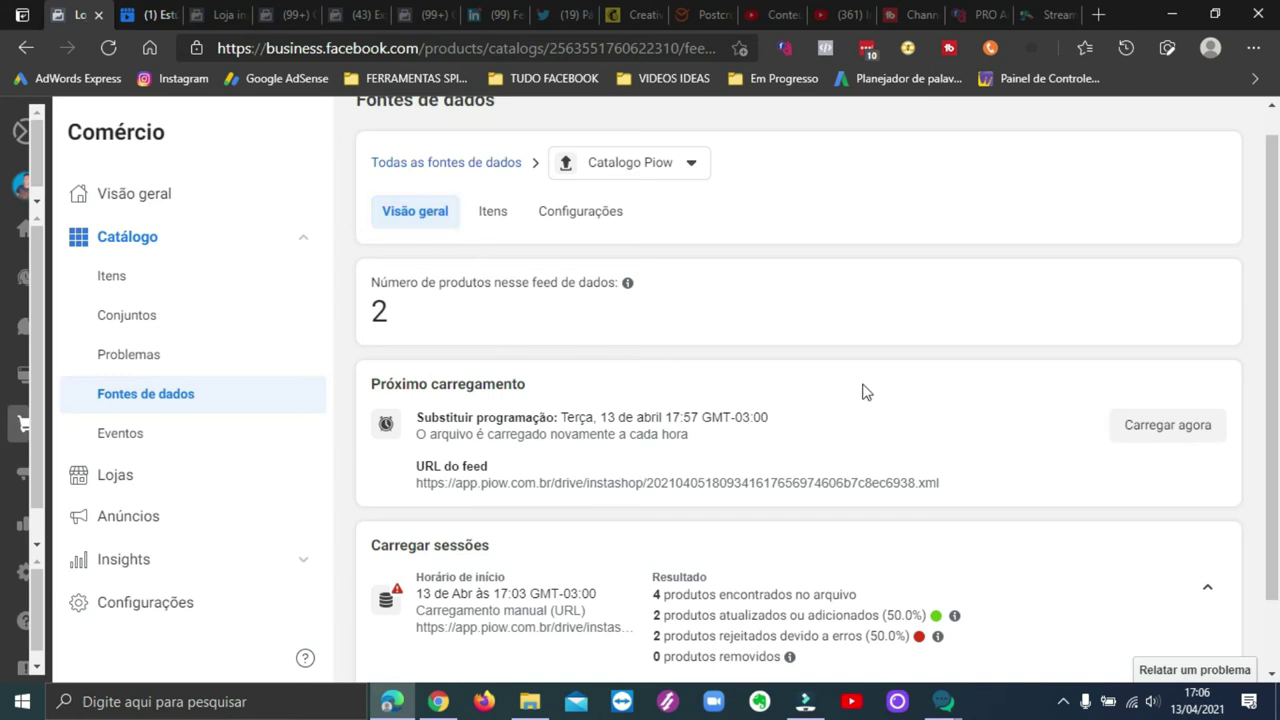
- Review the Catalogo Piow upload session results and examine the update schedule in the data source's settings
{"action": "scroll", "coordinate": [800, 385], "scroll_direction": "down", "scroll_amount": 1}
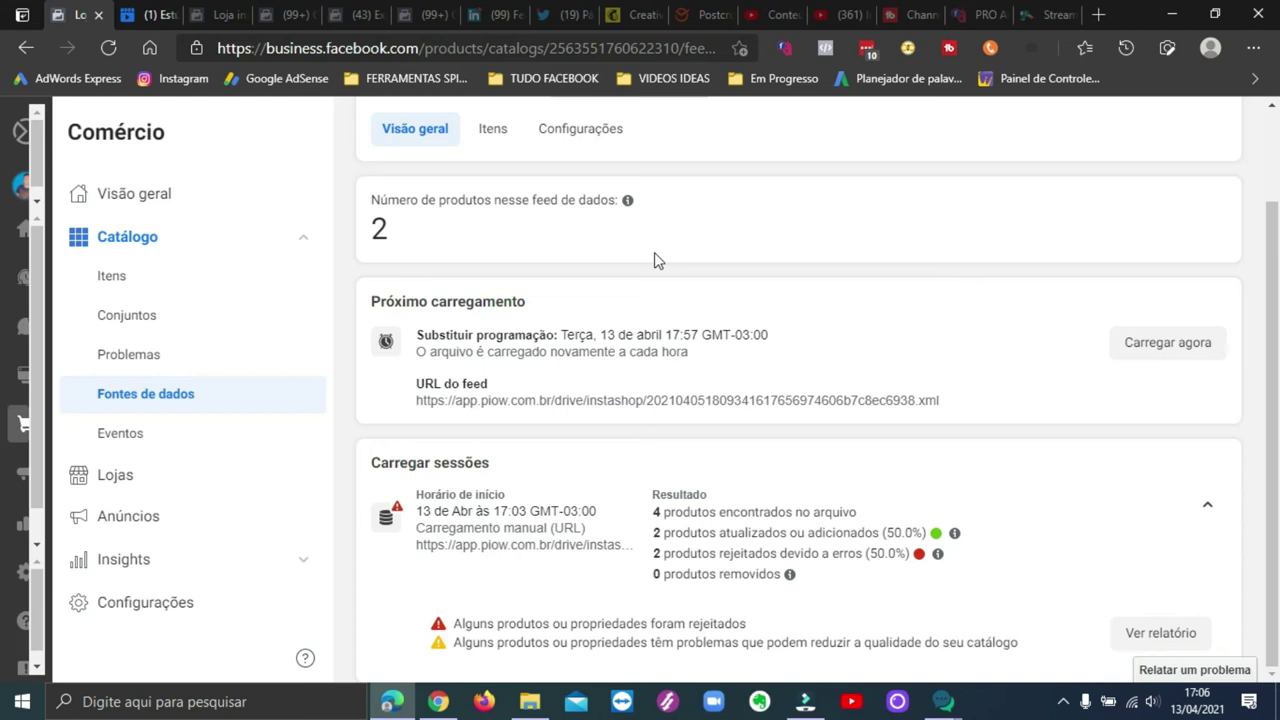
{"action": "left_click", "coordinate": [1167, 345]}
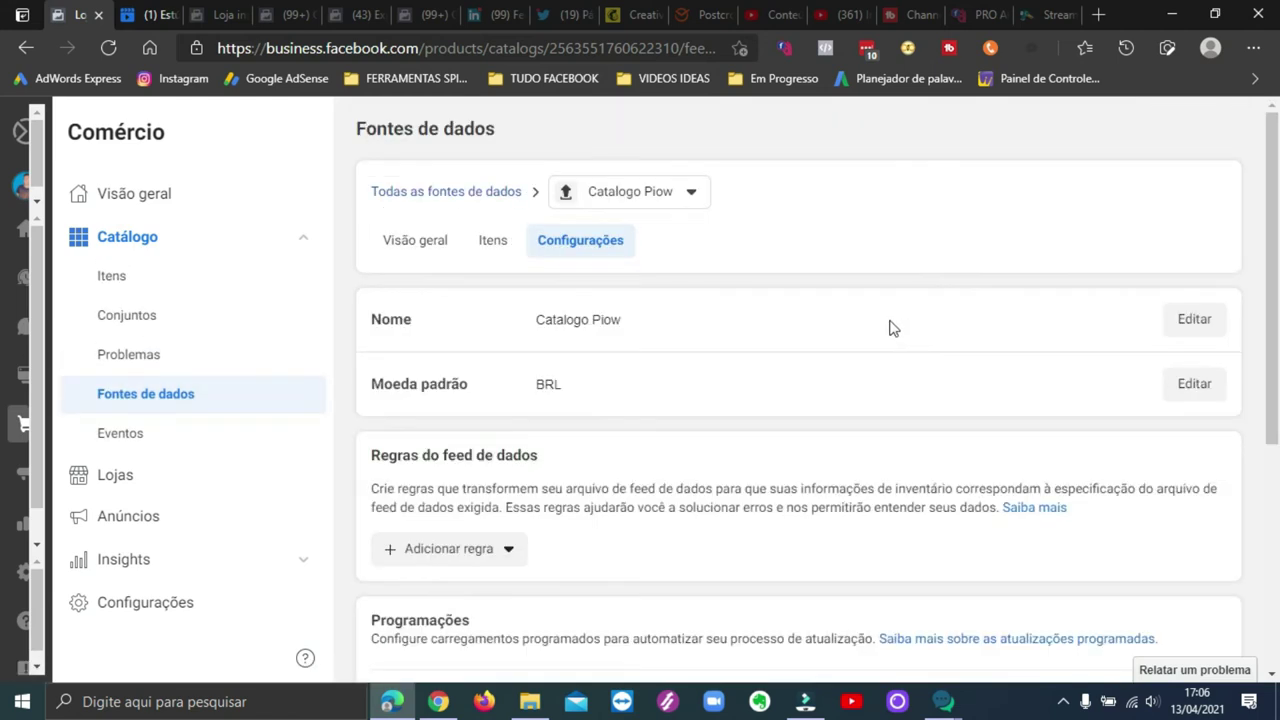
{"action": "scroll", "coordinate": [853, 318], "scroll_direction": "down", "scroll_amount": 4}
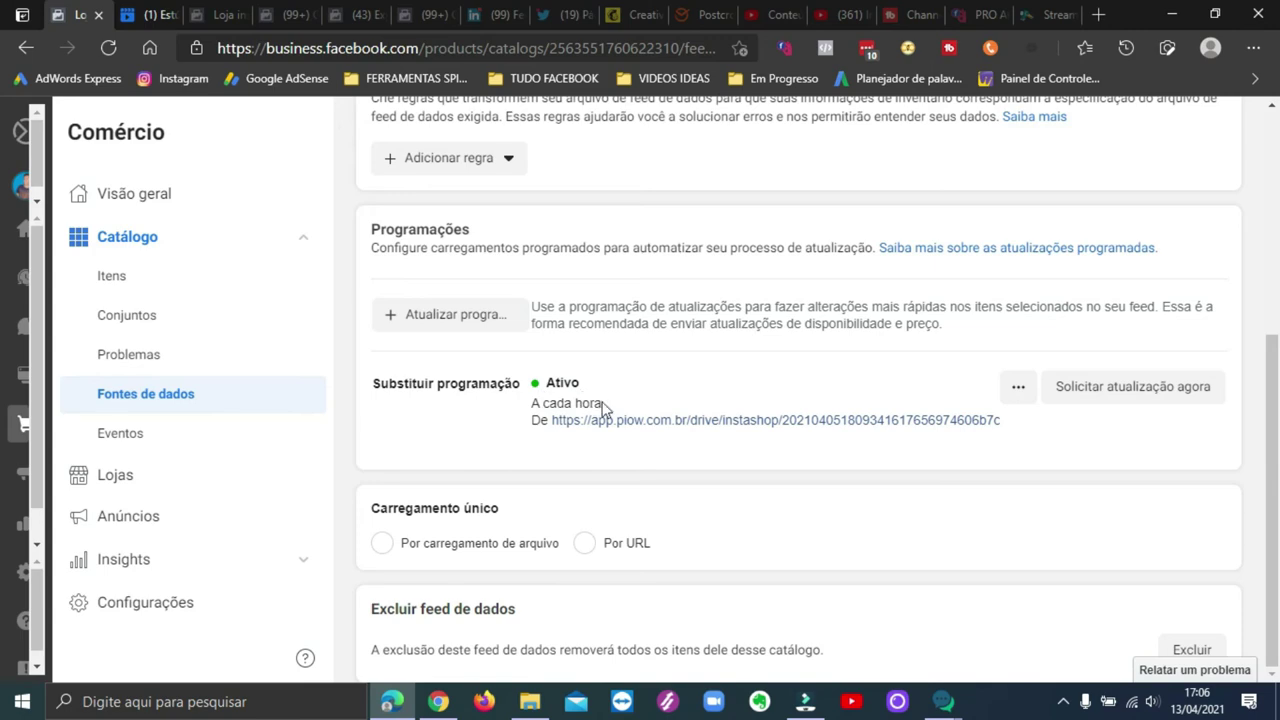
- Open the active shop from the shops list and examine its Instagram storefront preview, product listings and version history
{"action": "scroll", "coordinate": [734, 323], "scroll_direction": "up", "scroll_amount": 4}
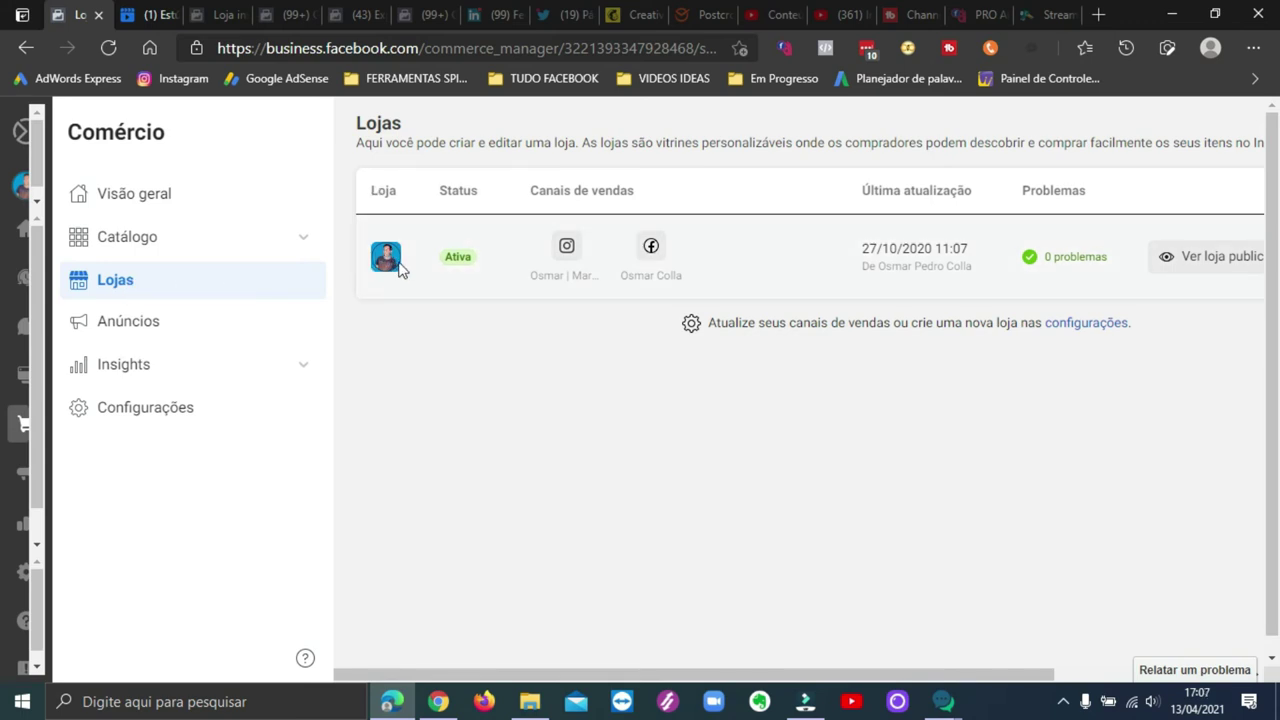
{"action": "mouse_move", "coordinate": [452, 256]}
{"action": "left_click", "coordinate": [1233, 257]}
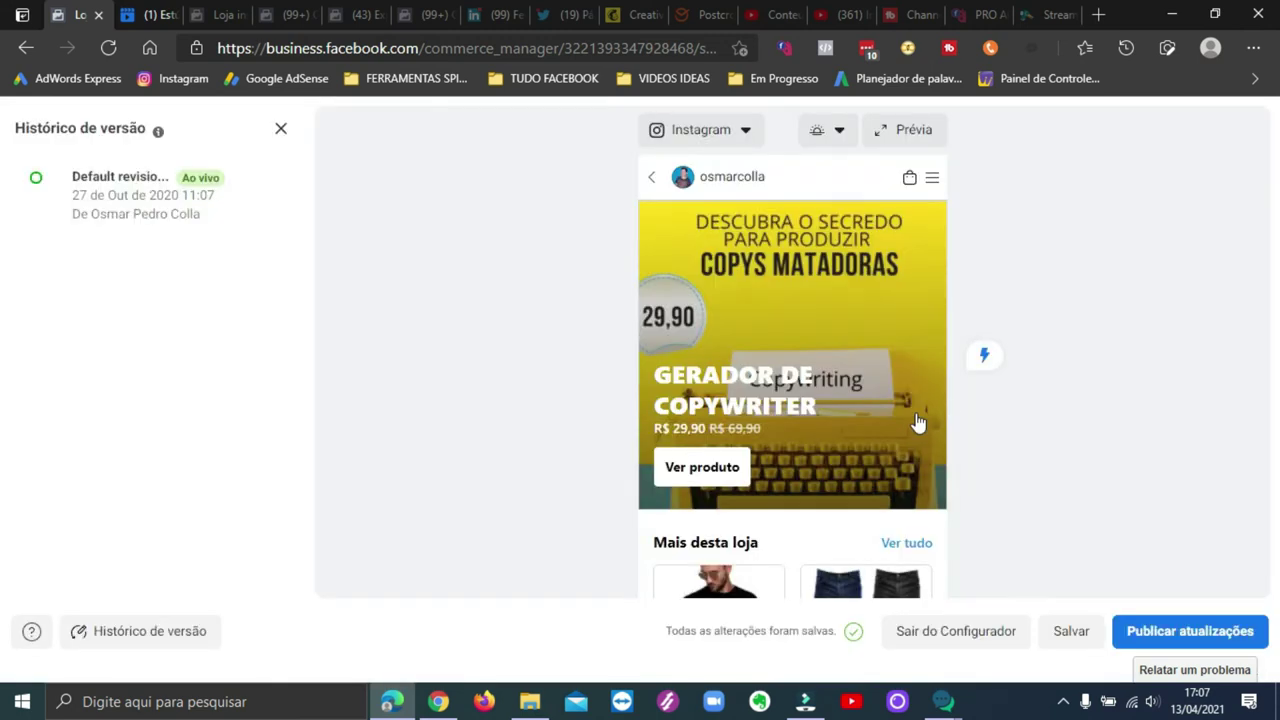
{"action": "scroll", "coordinate": [928, 380], "scroll_direction": "down", "scroll_amount": 5}
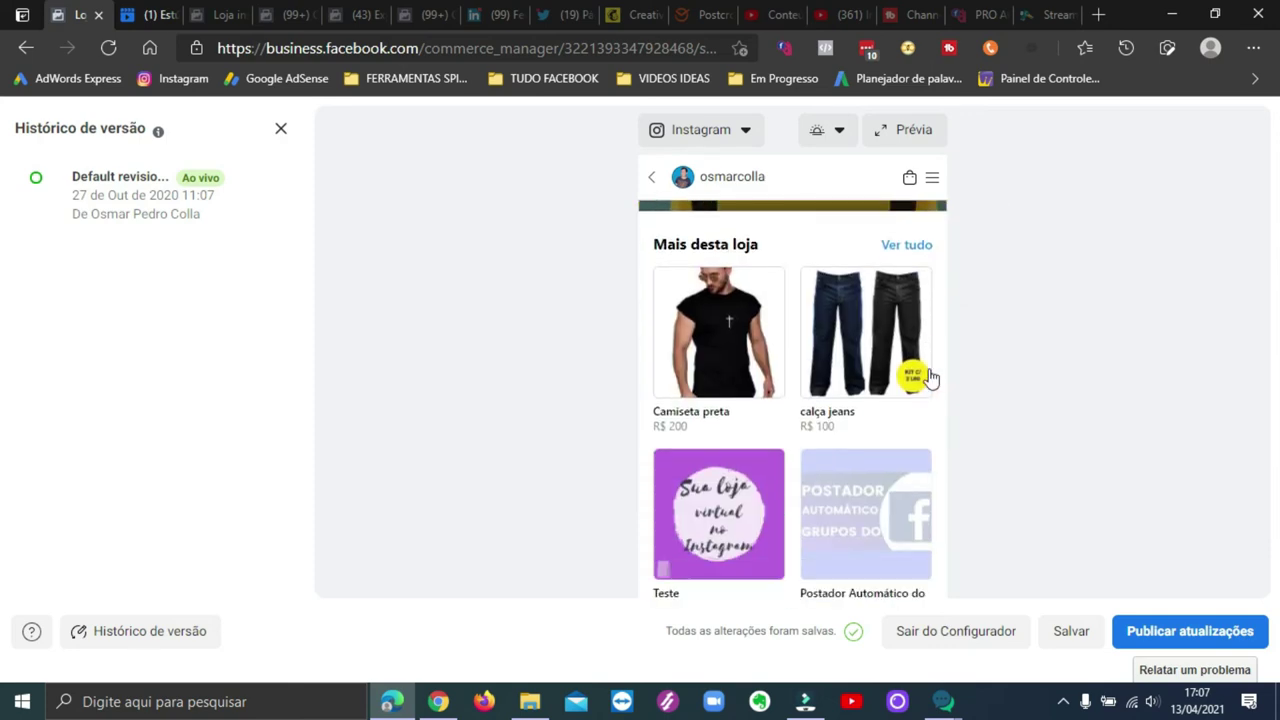
{"action": "scroll", "coordinate": [953, 395], "scroll_direction": "down", "scroll_amount": 3}
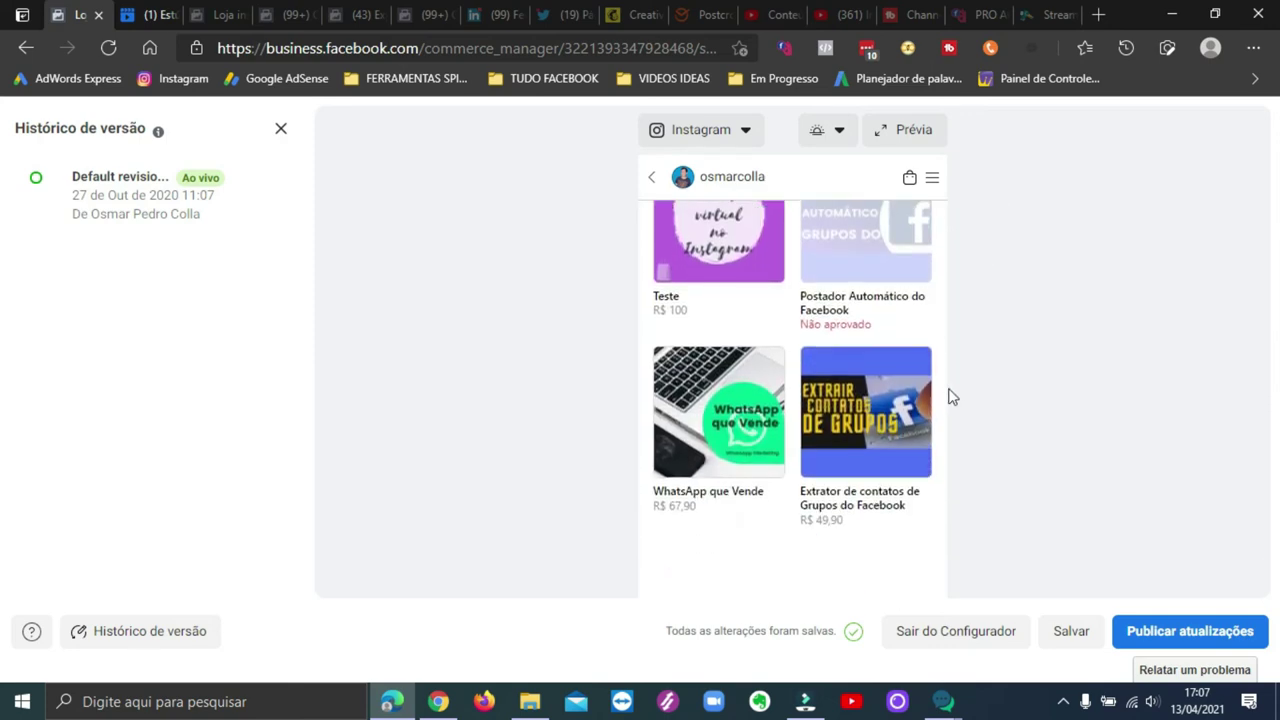
{"action": "scroll", "coordinate": [911, 424], "scroll_direction": "up", "scroll_amount": 8}
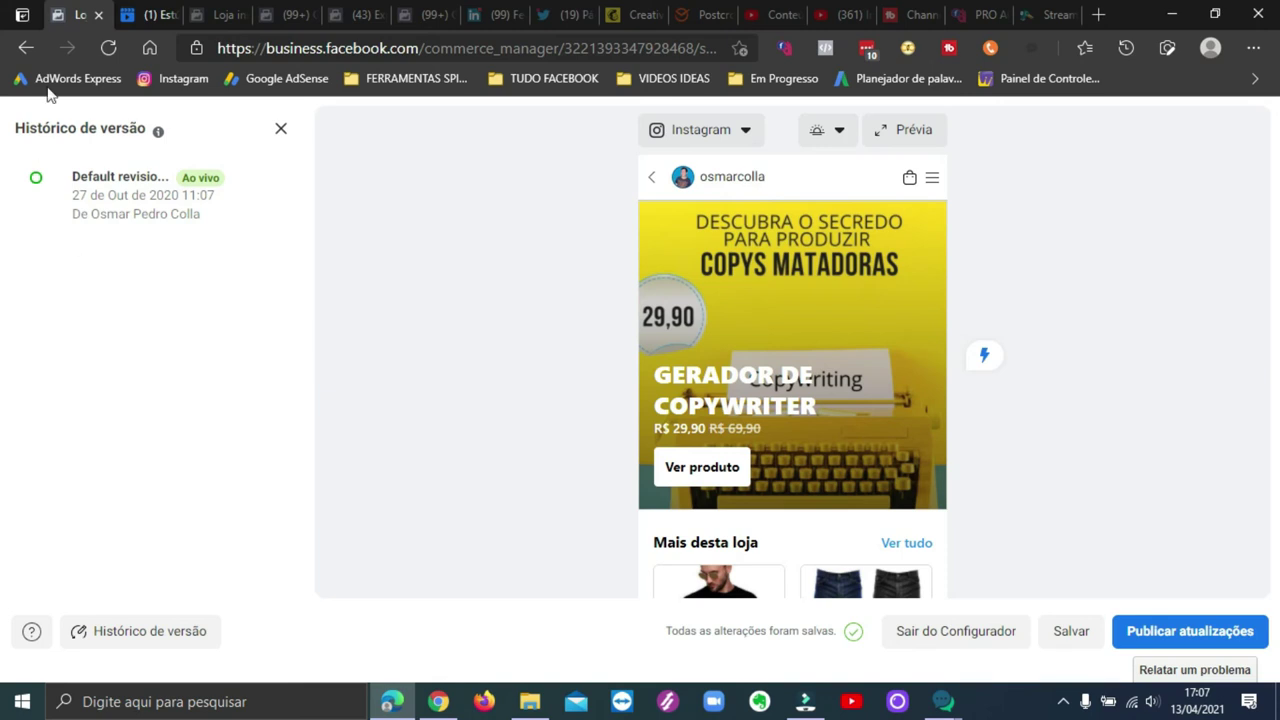
{"action": "mouse_move", "coordinate": [188, 193]}
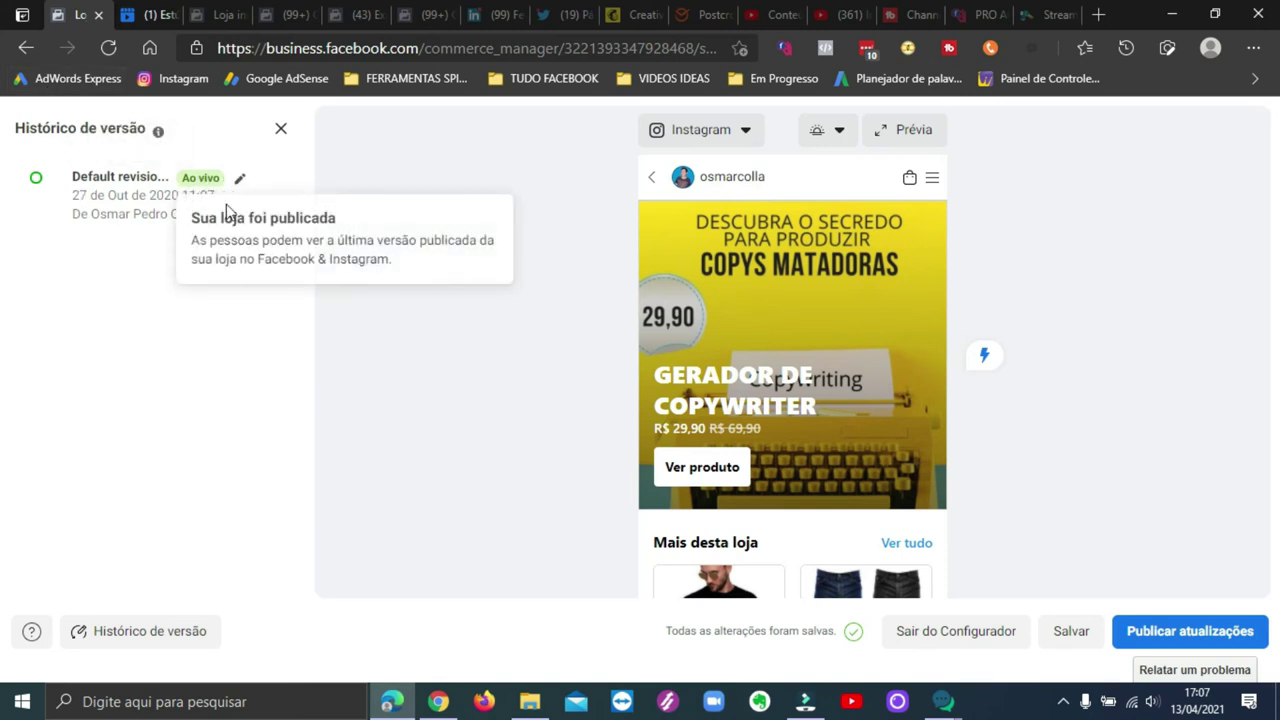
- Dismiss the shop inventory confirmation and publish the shop's updates to Facebook and Instagram
{"action": "left_click", "coordinate": [25, 49]}
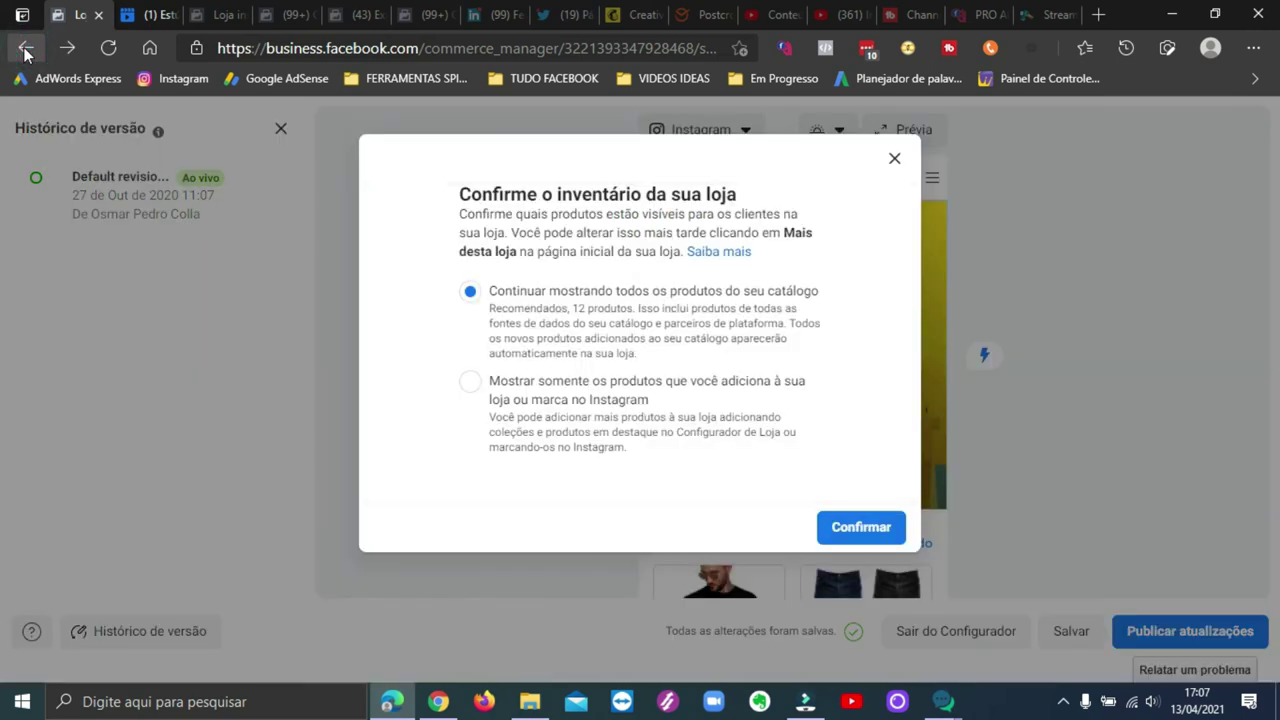
{"action": "left_click", "coordinate": [894, 158]}
{"action": "left_click", "coordinate": [1220, 632]}
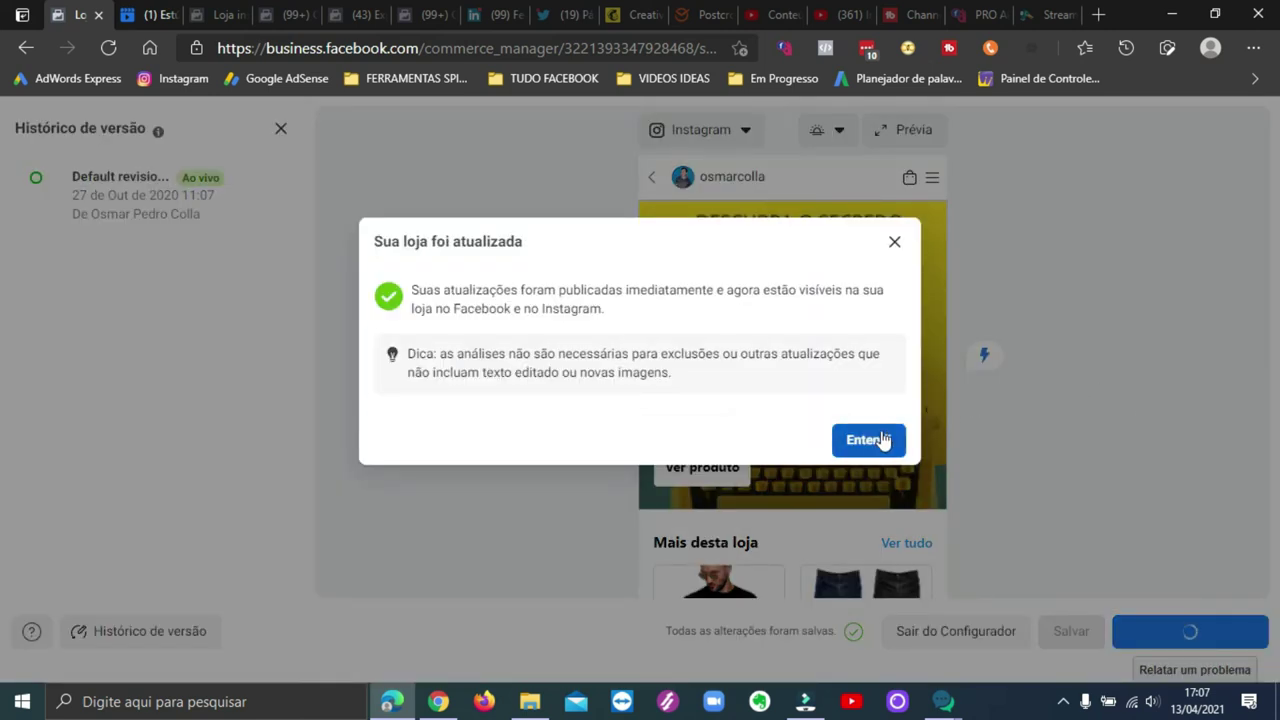
{"action": "left_click", "coordinate": [869, 442]}
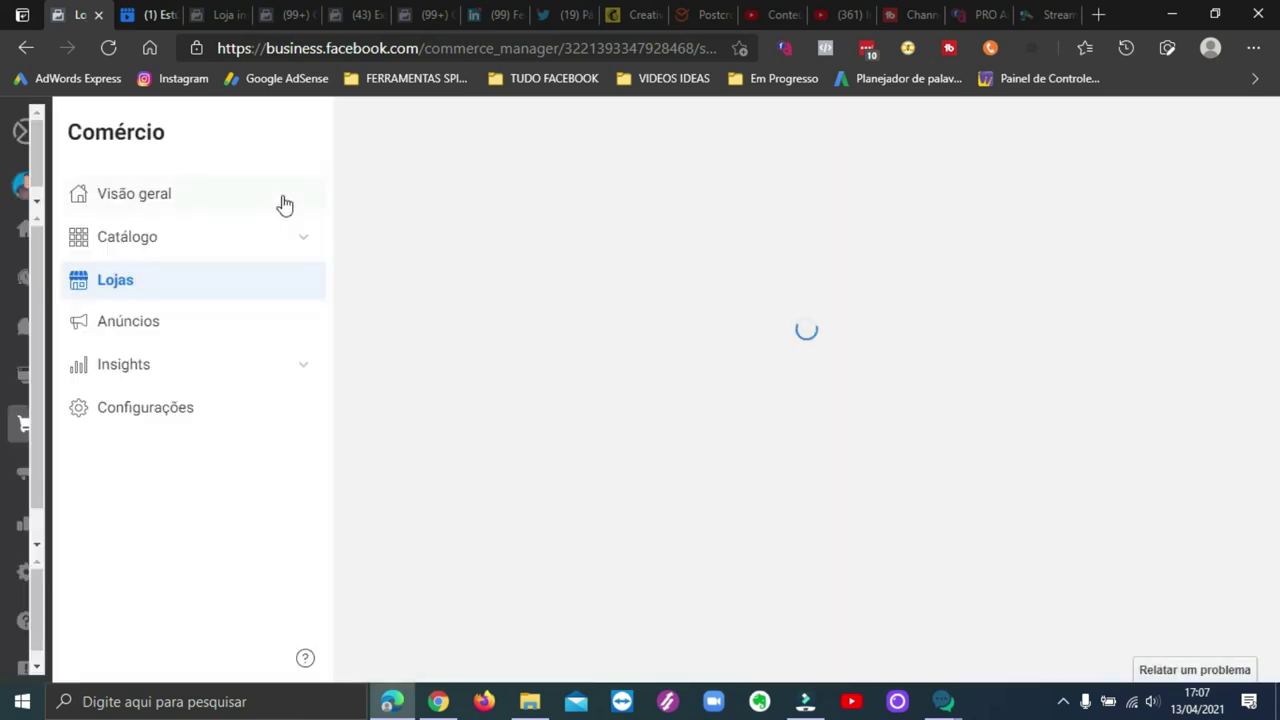
- Open the catalog's items and examine the product list, including each item's status, availability, price and identifier
{"action": "left_click", "coordinate": [134, 236]}
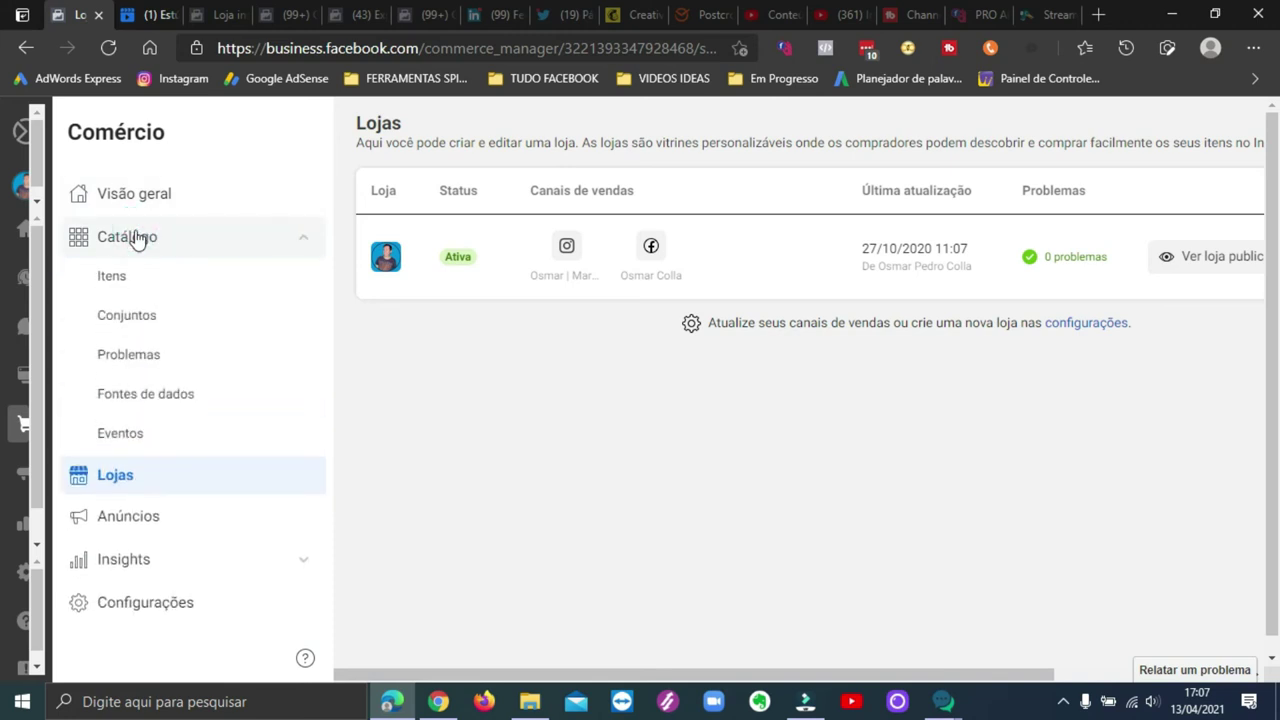
{"action": "left_click", "coordinate": [122, 280]}
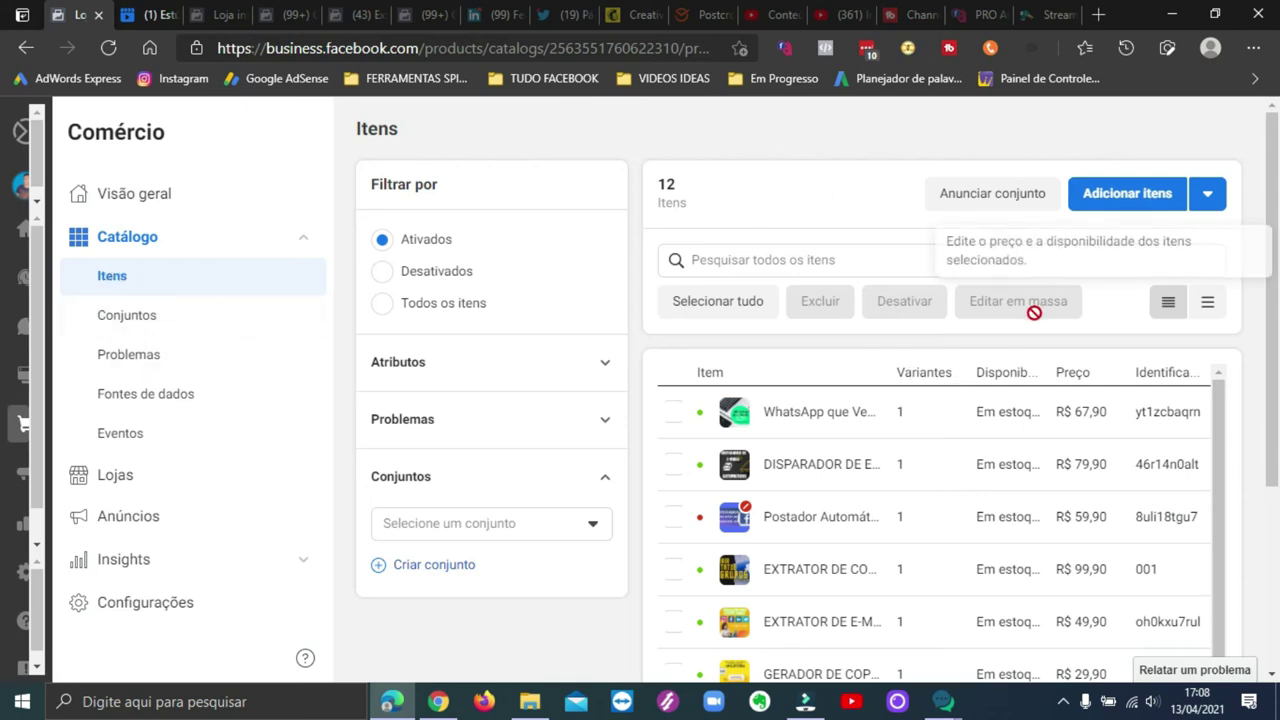
{"action": "scroll", "coordinate": [867, 380], "scroll_direction": "down", "scroll_amount": 2}
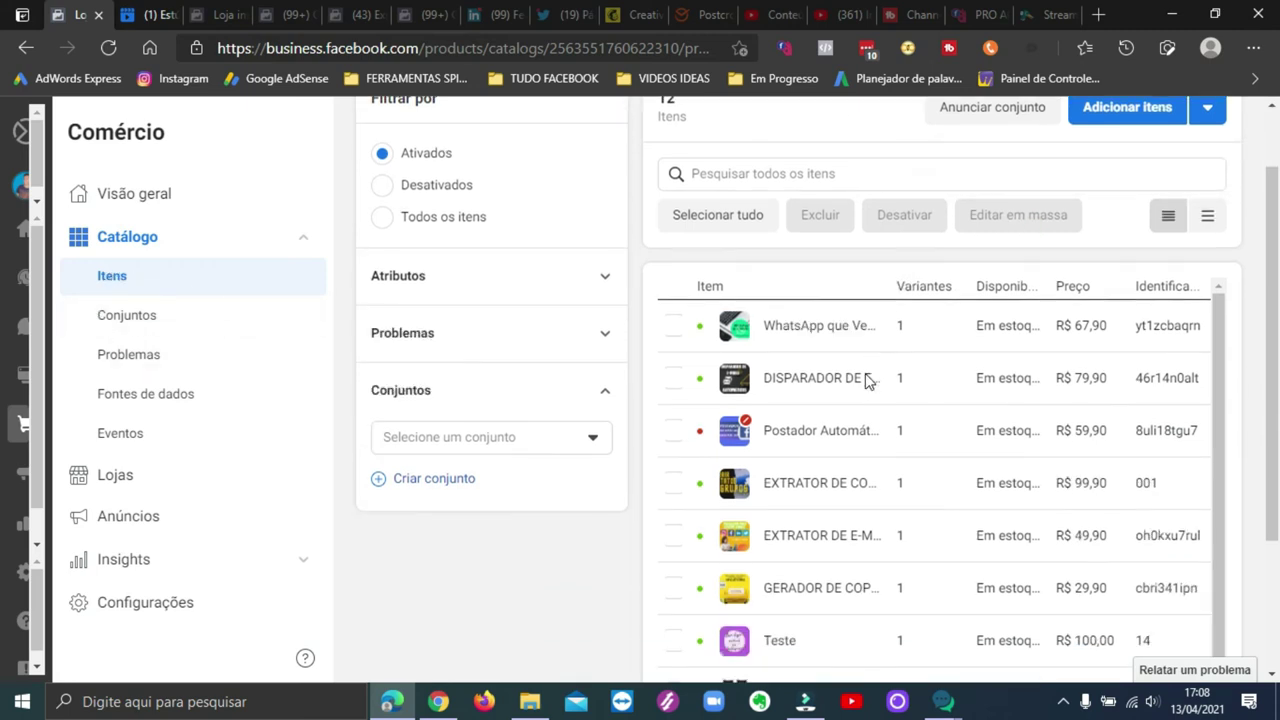
{"action": "scroll", "coordinate": [886, 503], "scroll_direction": "down", "scroll_amount": 2}
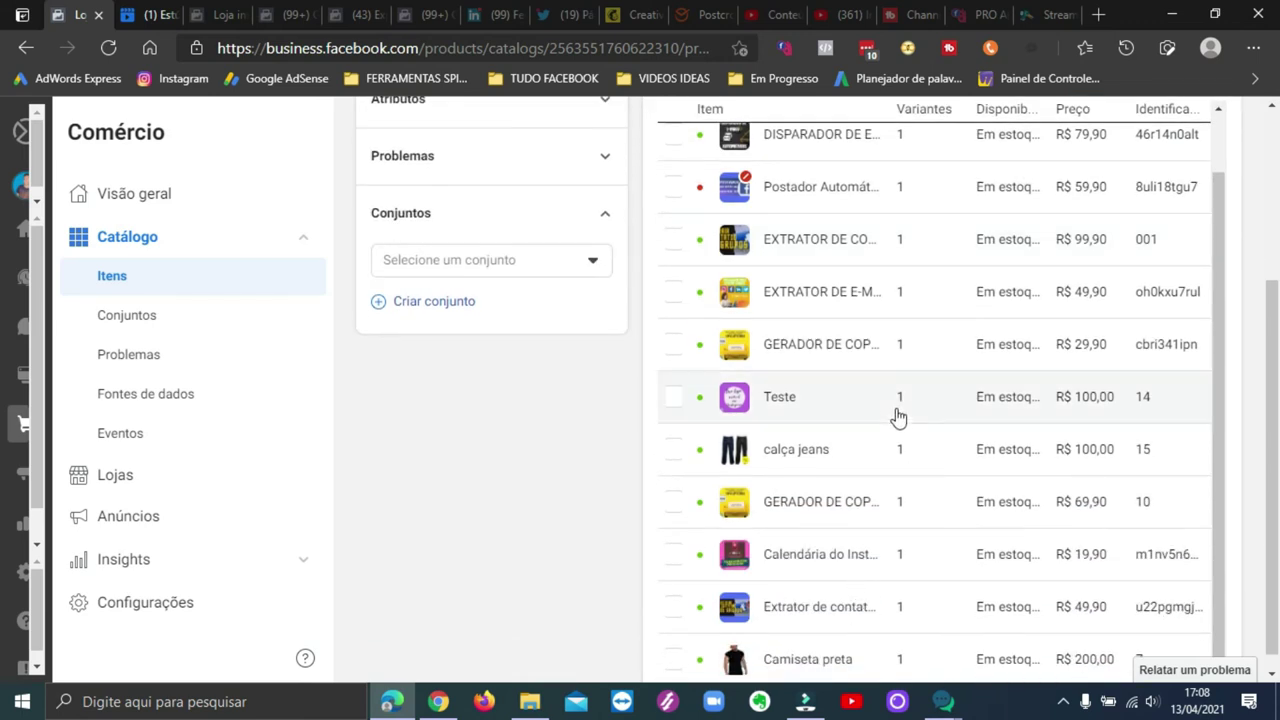
{"action": "scroll", "coordinate": [895, 417], "scroll_direction": "up", "scroll_amount": 1}
{"action": "scroll", "coordinate": [908, 424], "scroll_direction": "up", "scroll_amount": 1}
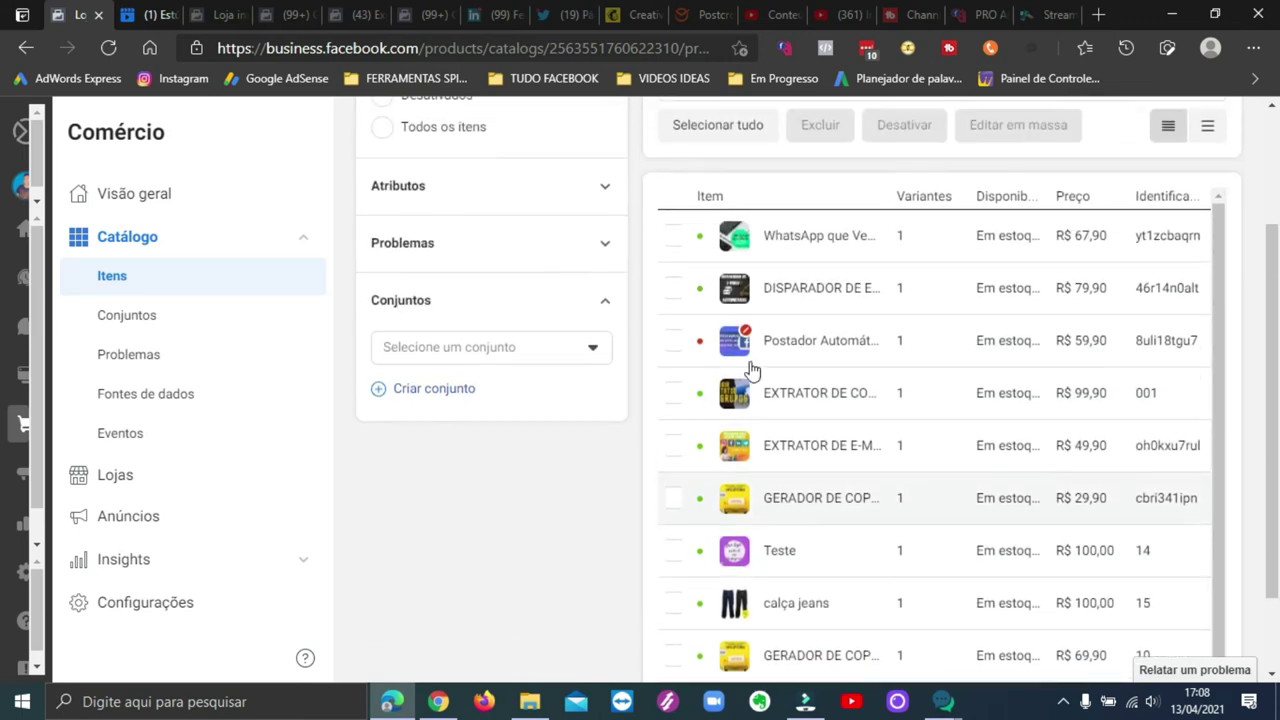
{"action": "mouse_move", "coordinate": [742, 343]}
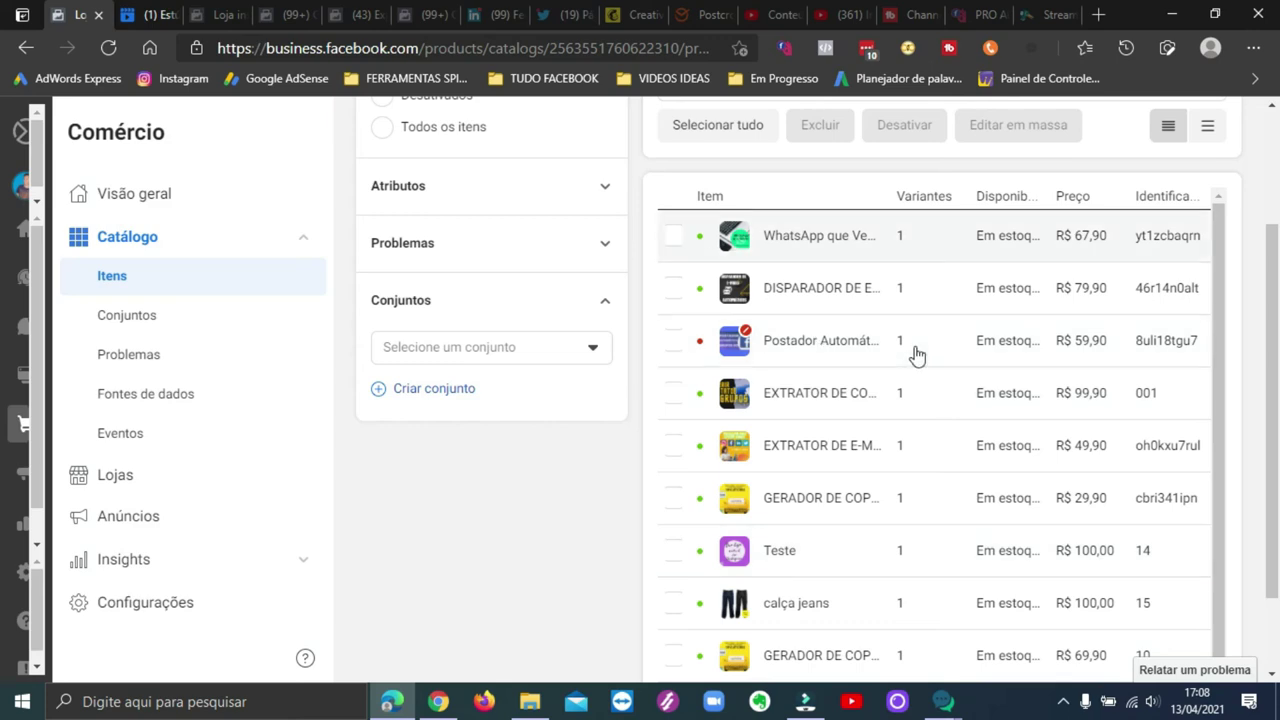
{"action": "scroll", "coordinate": [914, 357], "scroll_direction": "up", "scroll_amount": 2}
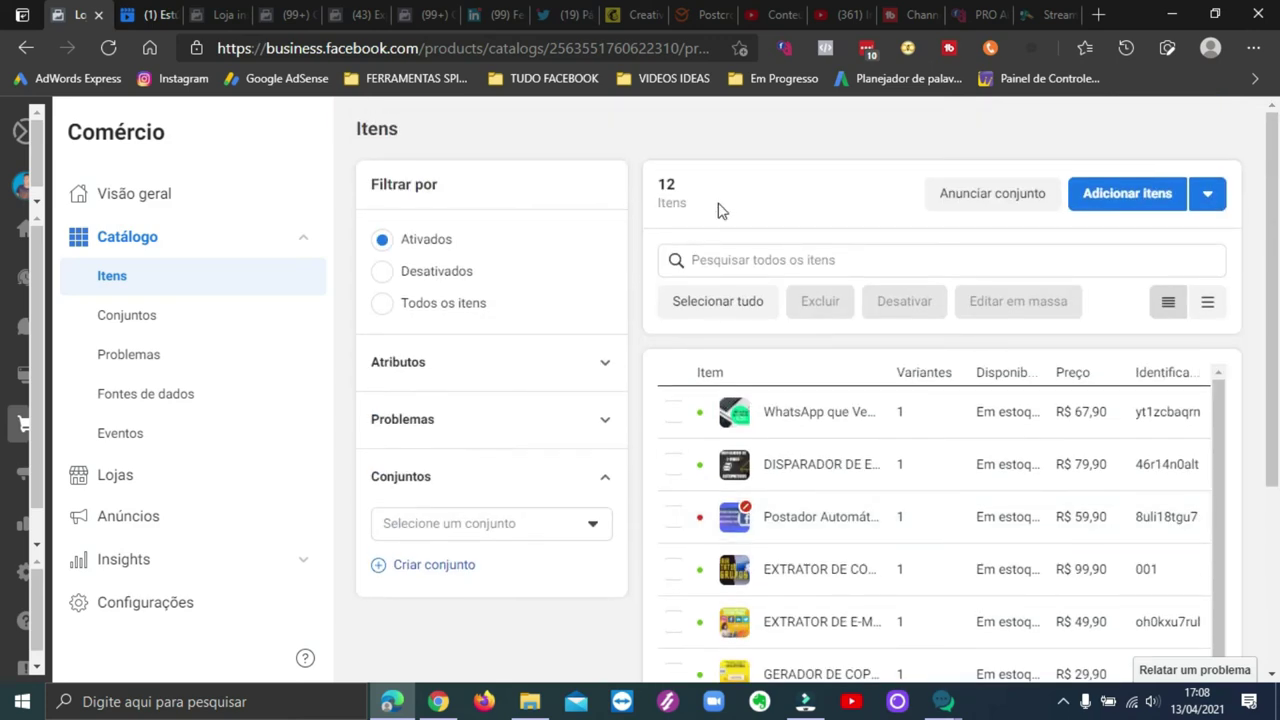
- Open the Commerce Manager overview and examine the Instagram Shopping approval, catalog problems and insights
{"action": "left_click", "coordinate": [270, 244]}
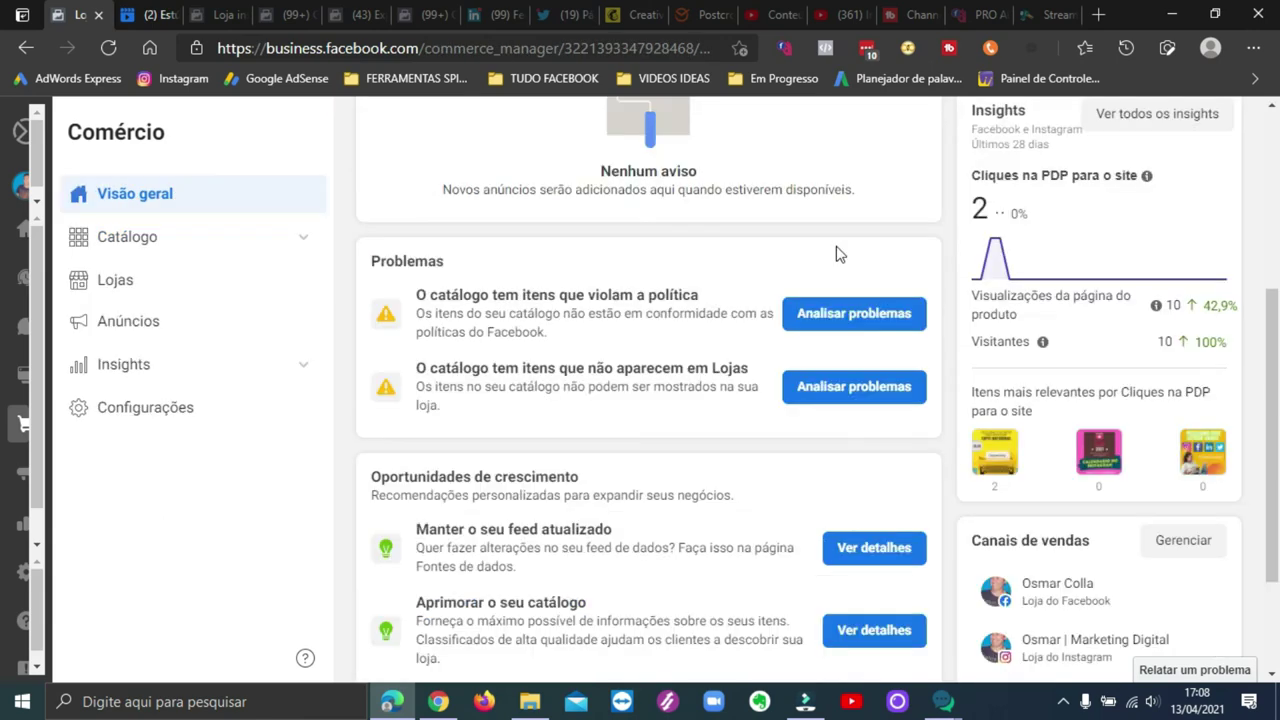
{"action": "scroll", "coordinate": [760, 250], "scroll_direction": "up", "scroll_amount": 4}
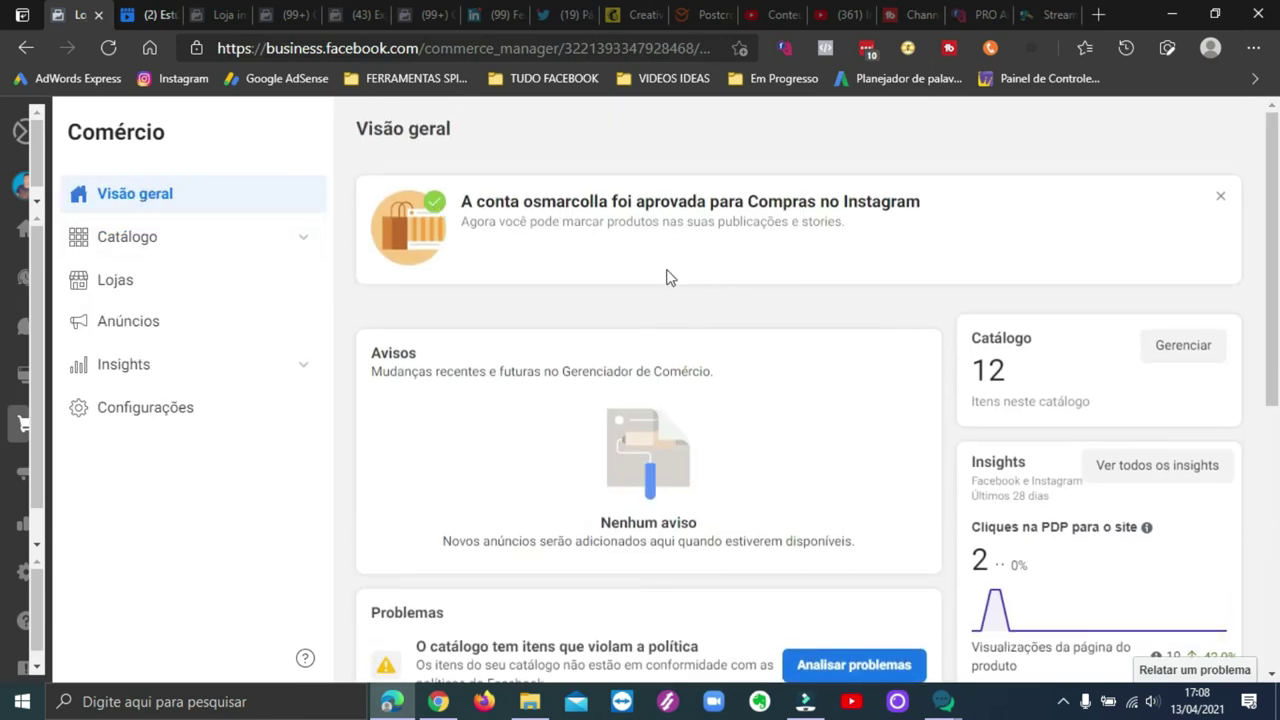
{"action": "scroll", "coordinate": [895, 302], "scroll_direction": "down", "scroll_amount": 3}
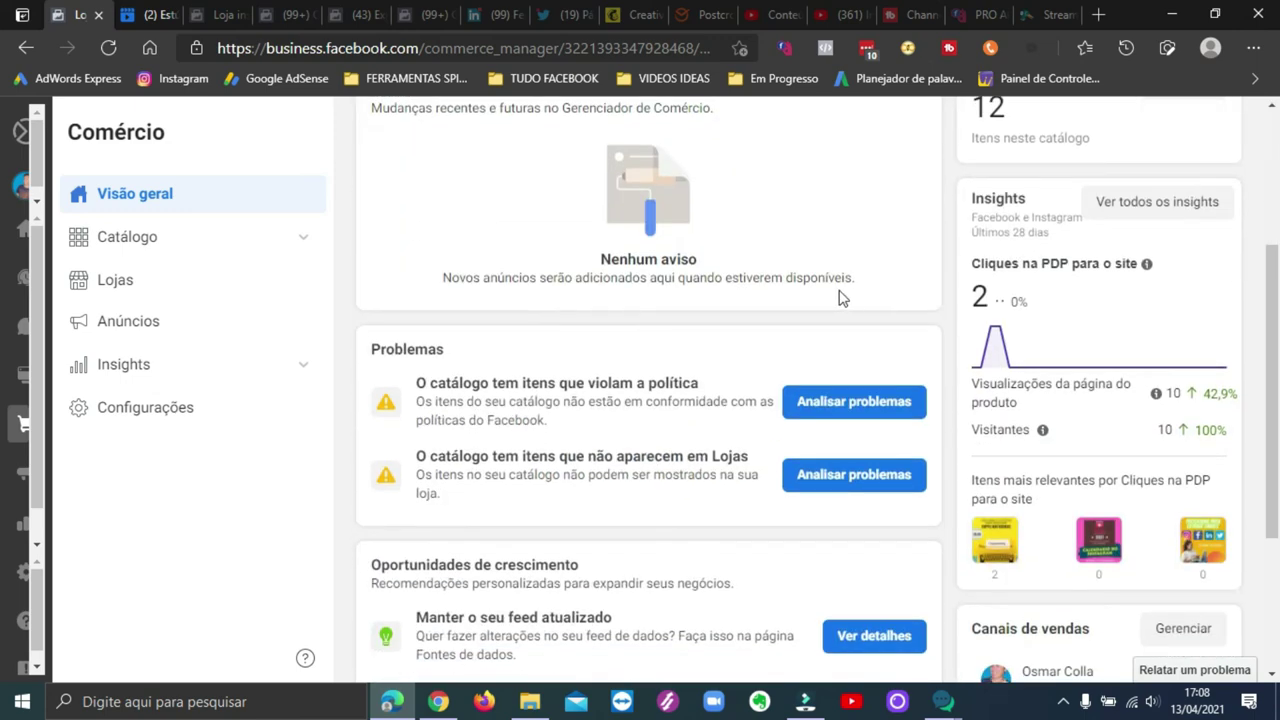
{"action": "scroll", "coordinate": [800, 299], "scroll_direction": "up", "scroll_amount": 3}
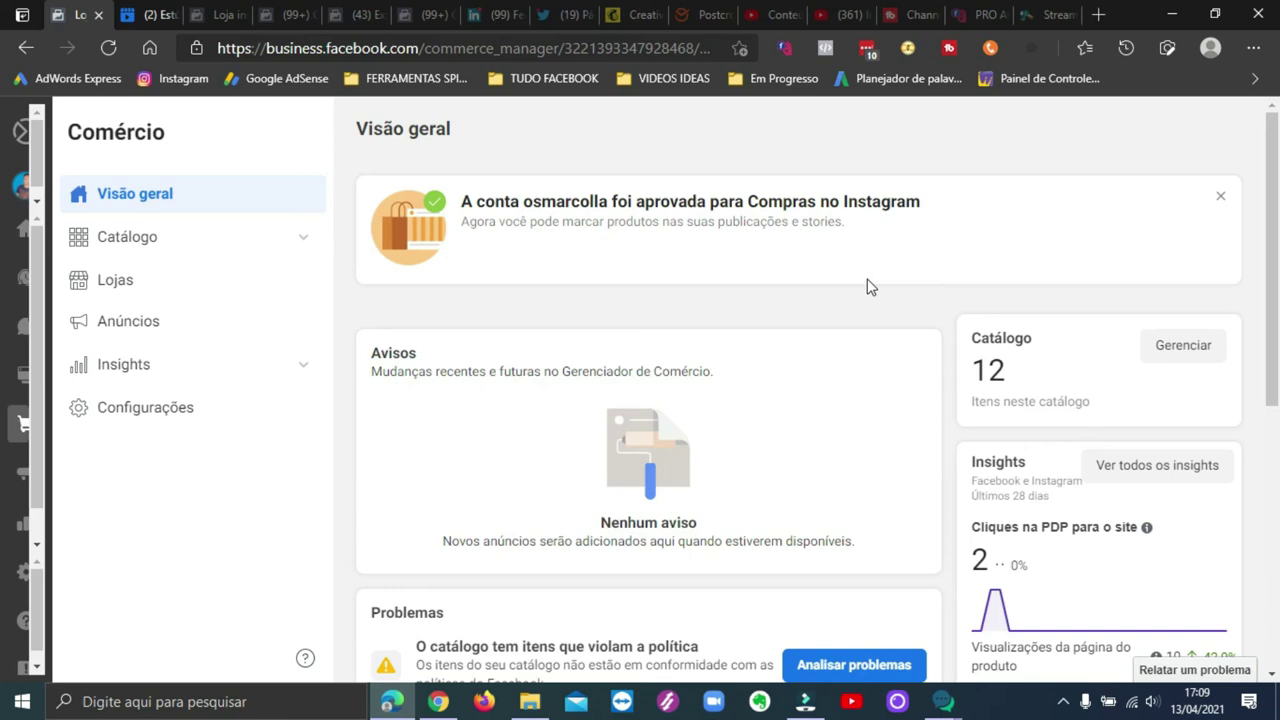
{"action": "scroll", "coordinate": [891, 291], "scroll_direction": "down", "scroll_amount": 3}
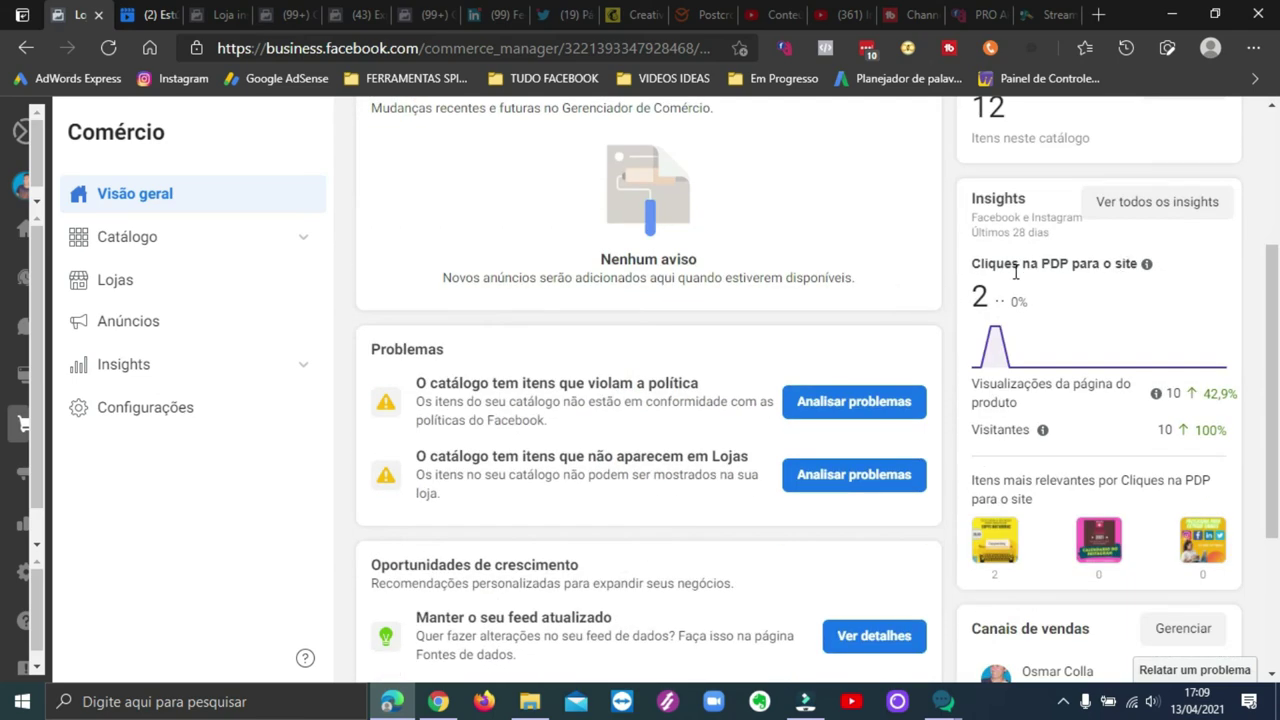